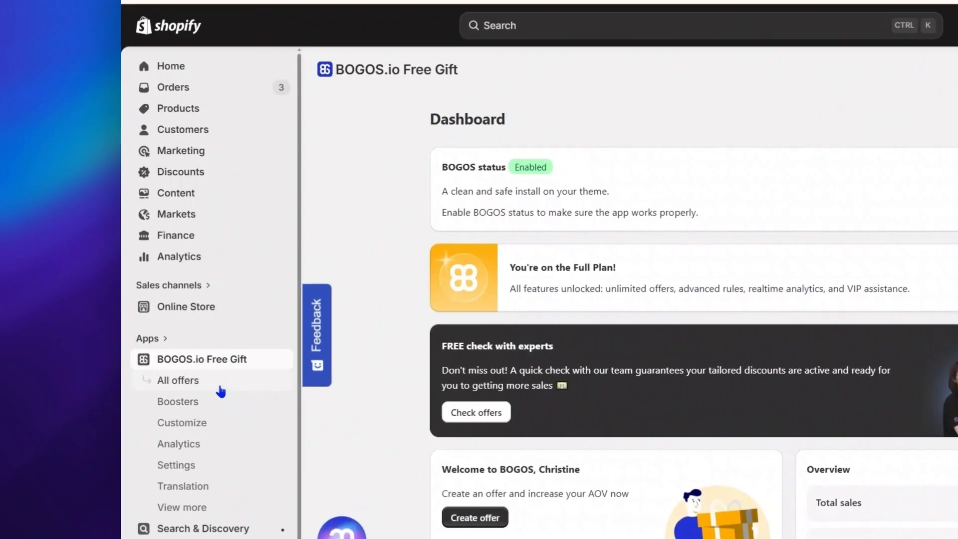
Open the BOGOS app and start creating a new discount offer of the Cart discount type.
{"action": "left_click", "coordinate": [129, 355]}
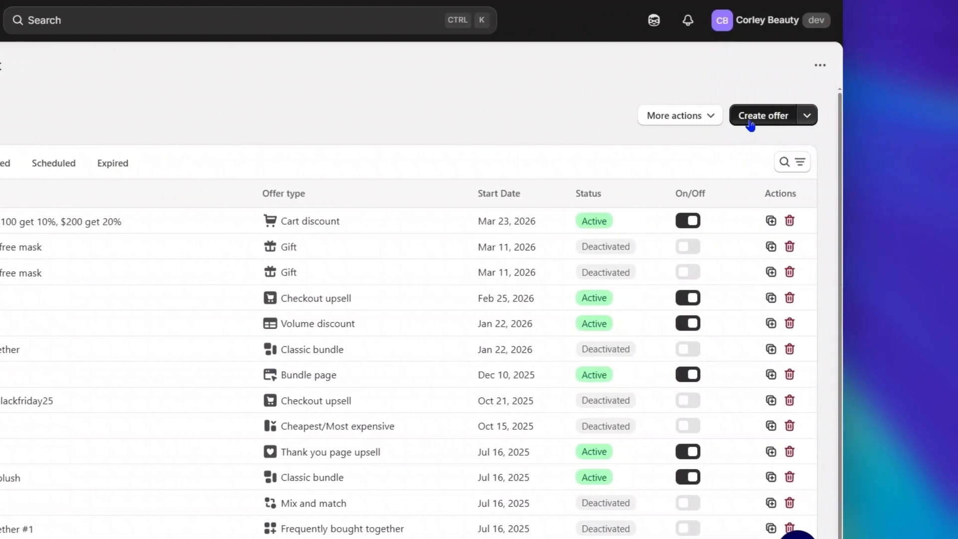
{"action": "left_click", "coordinate": [750, 119]}
{"action": "scroll", "coordinate": [669, 300], "scroll_direction": "down", "scroll_amount": 2}
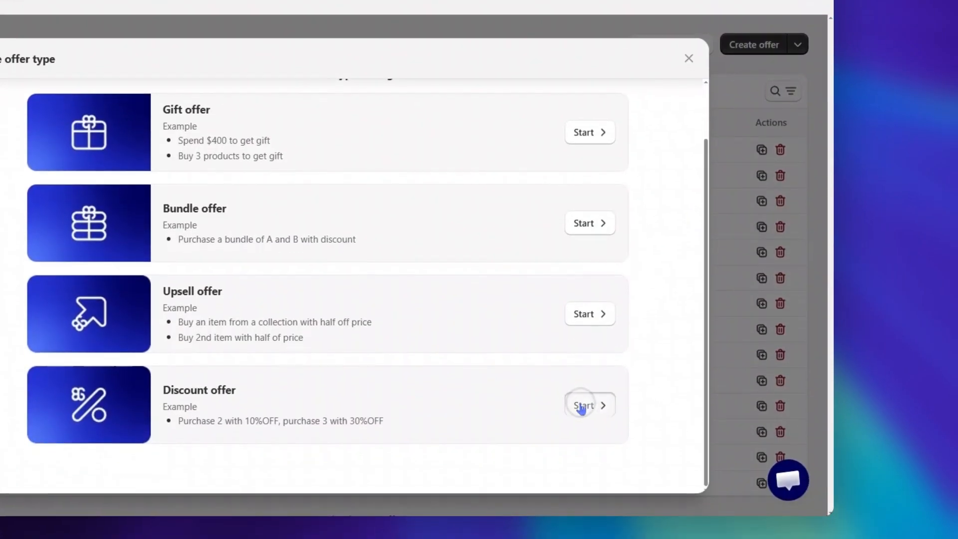
{"action": "left_click", "coordinate": [583, 463]}
{"action": "left_click", "coordinate": [468, 298]}
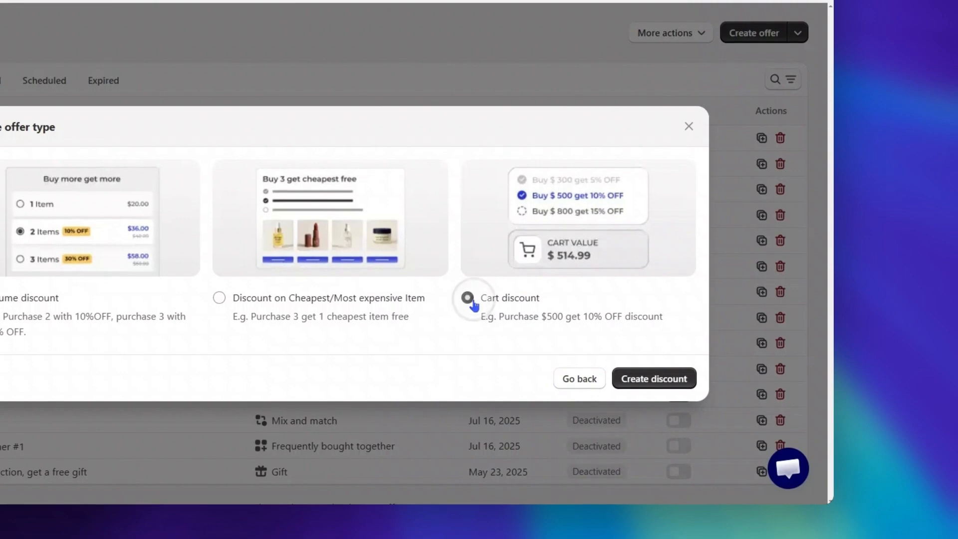
{"action": "left_click", "coordinate": [631, 378]}
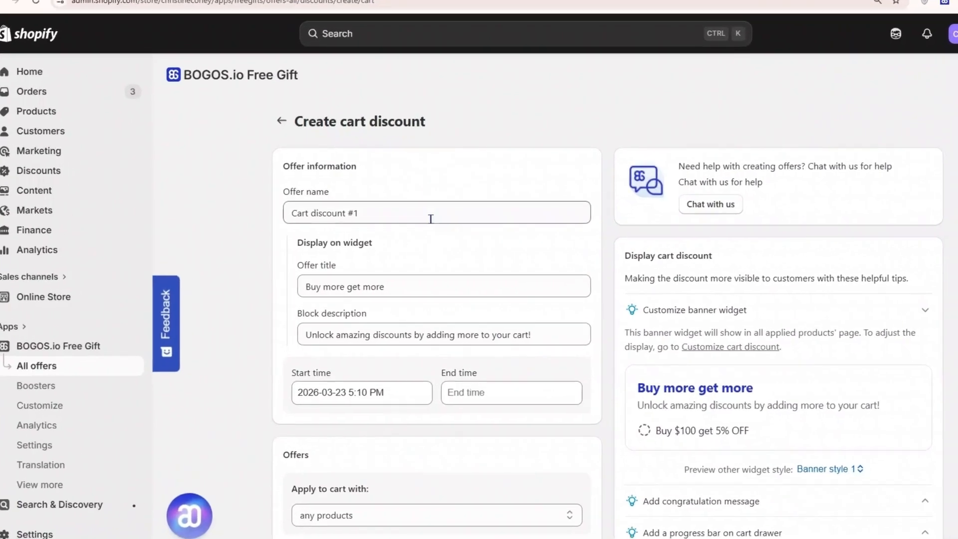
Name the offer "Cart discount - $100 get 10%, $200 get 20%".
{"action": "left_click", "coordinate": [399, 234]}
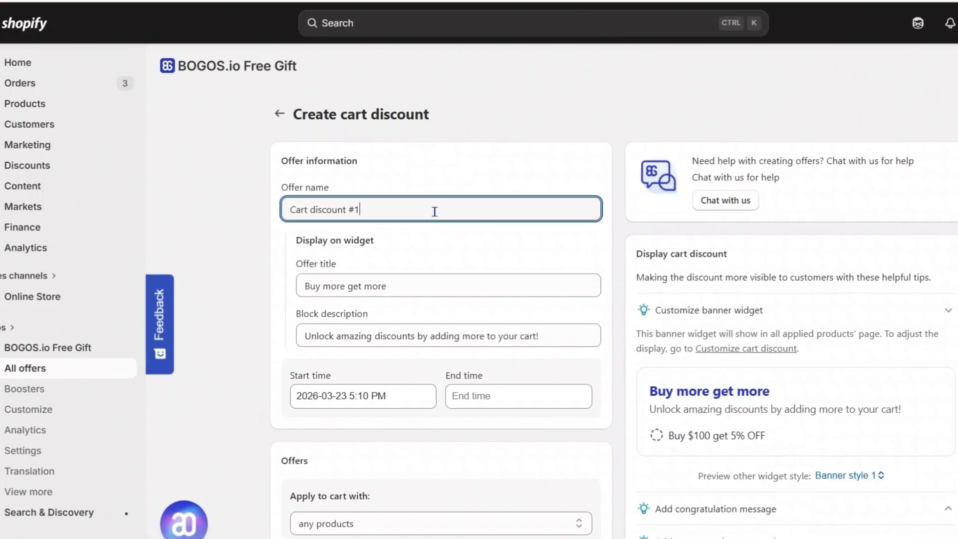
{"action": "key", "text": "BackSpace"}
{"action": "key", "text": "BackSpace"}
{"action": "type", "text": "- $100 get 10%, $200 get 20%"}
{"action": "left_click", "coordinate": [493, 232]}
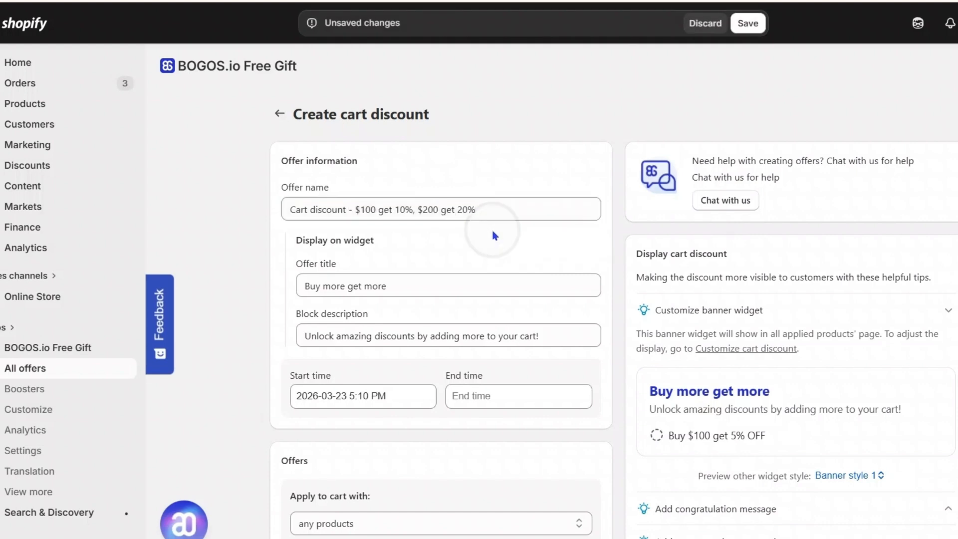
Set the widget's offer title to "Spend more, get more" and its block description to "Unlock up to 20% by adding more to your cart!".
{"action": "left_click", "coordinate": [458, 294]}
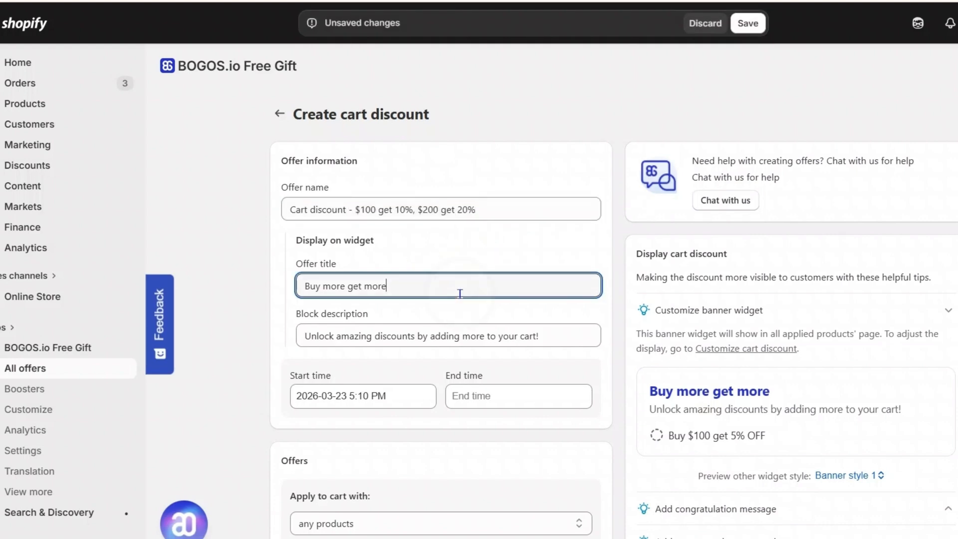
{"action": "key", "text": "ctrl+a"}
{"action": "type", "text": "Spend more, get more"}
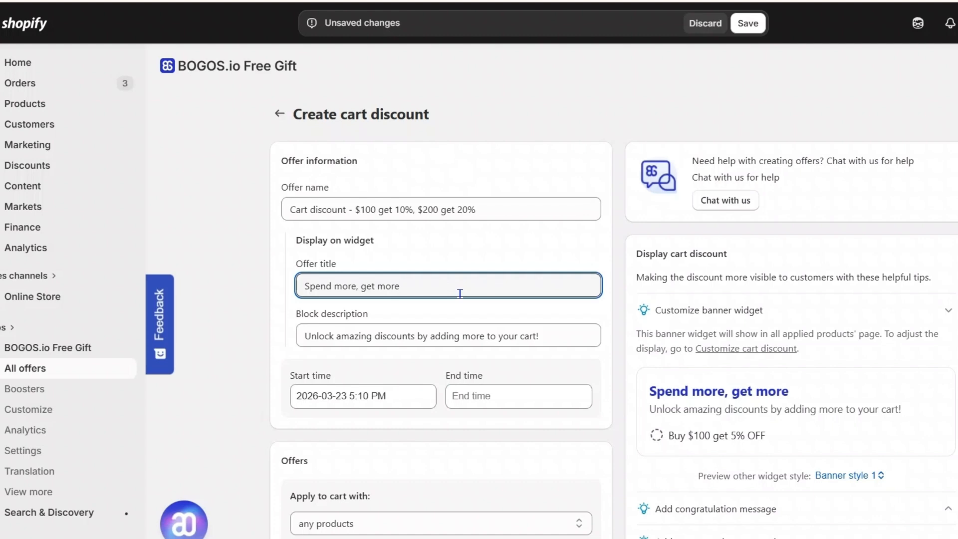
{"action": "left_click", "coordinate": [561, 336]}
{"action": "left_click_drag", "start_coordinate": [342, 339], "coordinate": [423, 337]}
{"action": "type", "text": "up to 20%"}
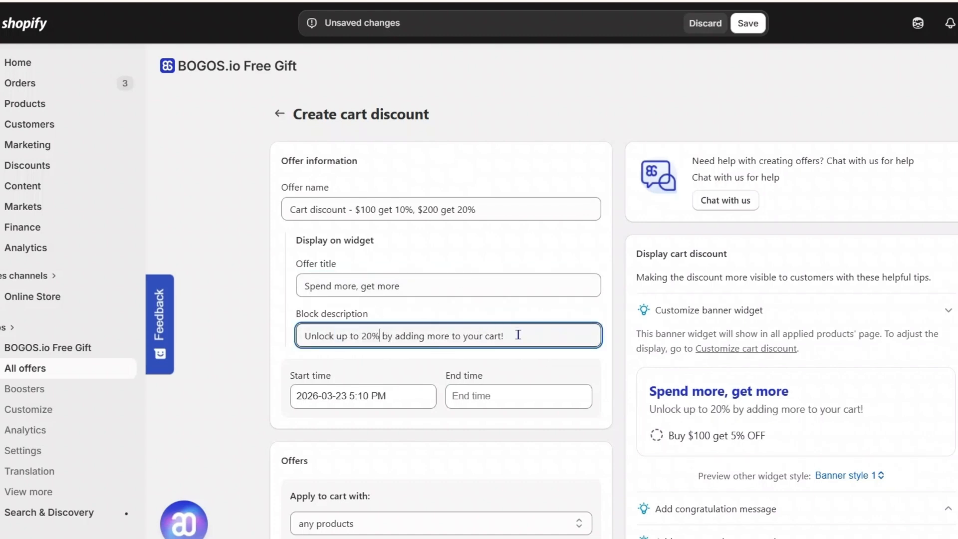
View the calendars for the offer's start time and end time.
{"action": "left_click", "coordinate": [417, 399]}
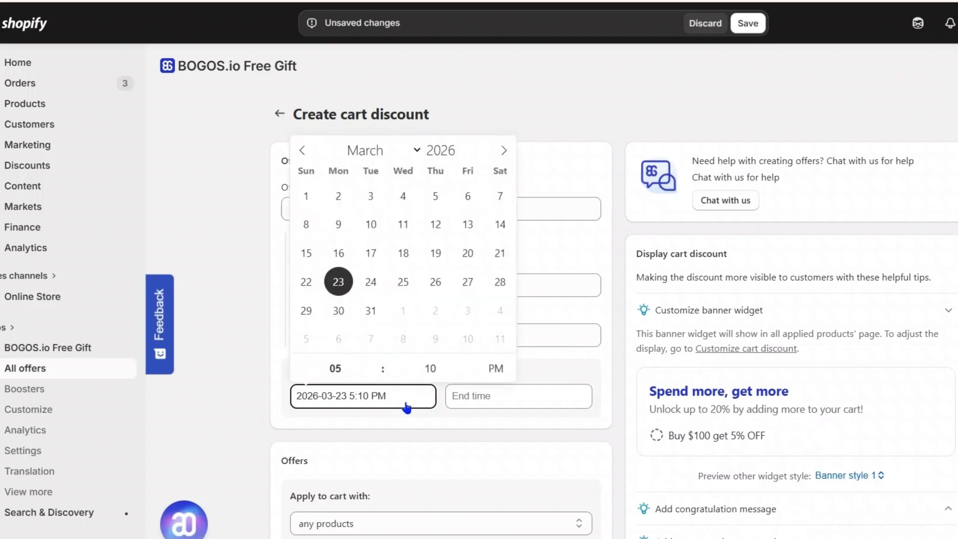
{"action": "left_click", "coordinate": [536, 400]}
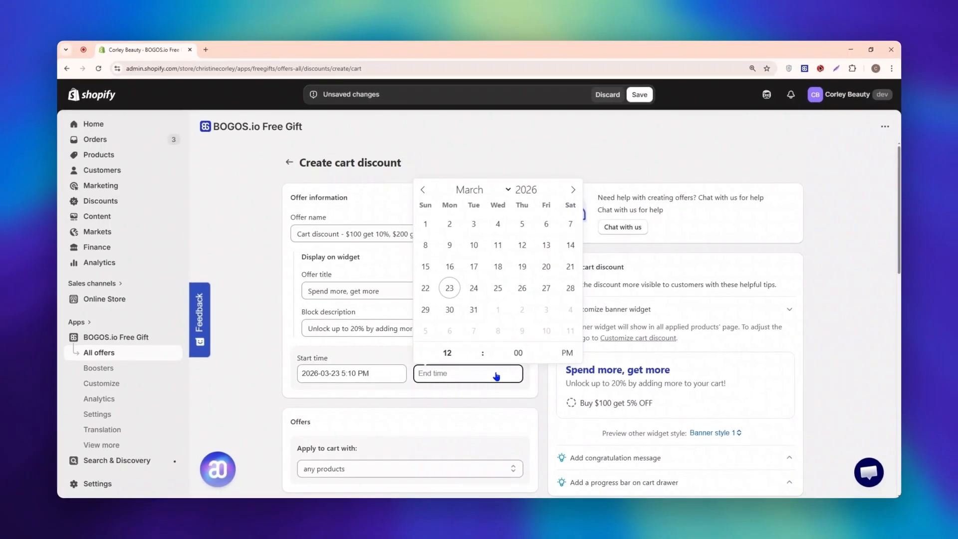
{"action": "left_click", "coordinate": [620, 420]}
Apply the offer to products in selected types/vendors/collections and choose Blue Collection as the collection.
{"action": "scroll", "coordinate": [544, 391], "scroll_direction": "down", "scroll_amount": 3}
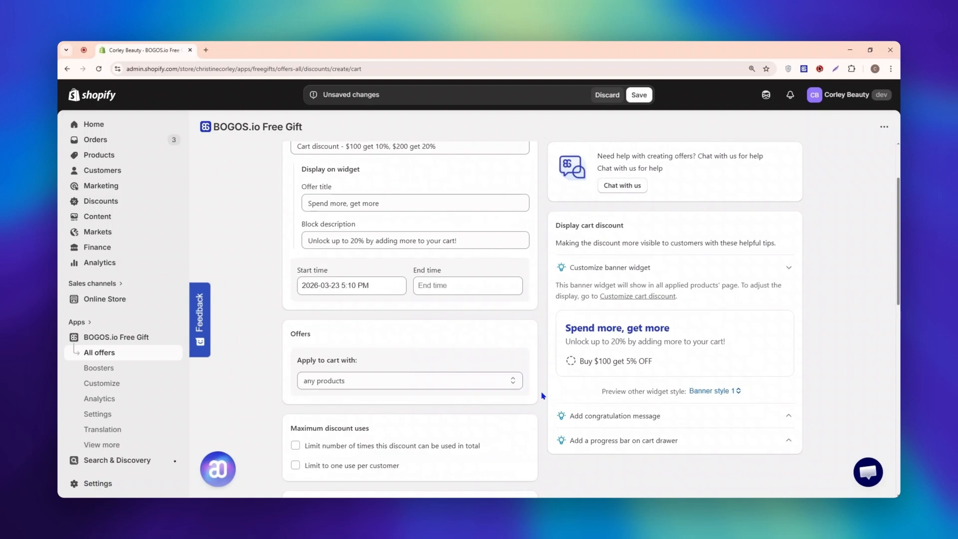
{"action": "left_click", "coordinate": [511, 344]}
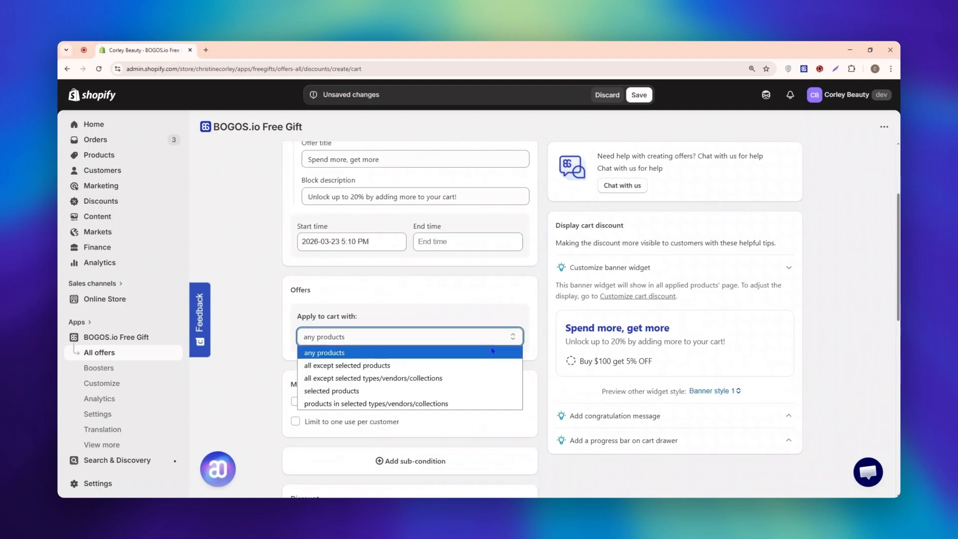
{"action": "left_click", "coordinate": [481, 358]}
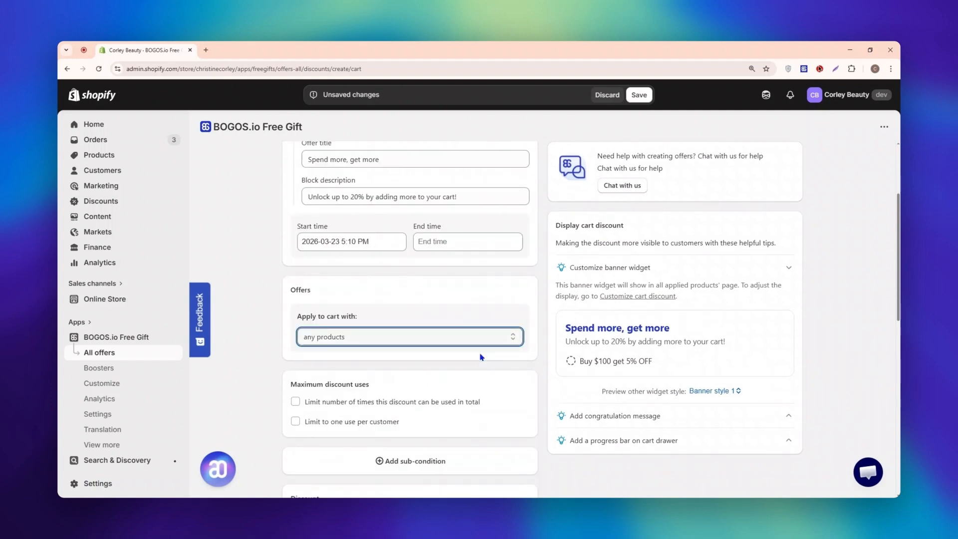
{"action": "left_click", "coordinate": [512, 340]}
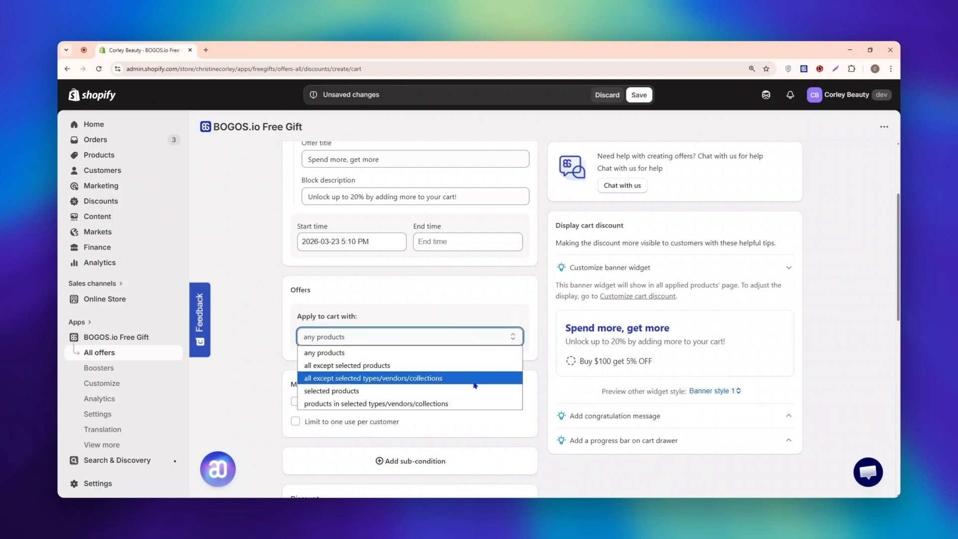
{"action": "left_click", "coordinate": [456, 403]}
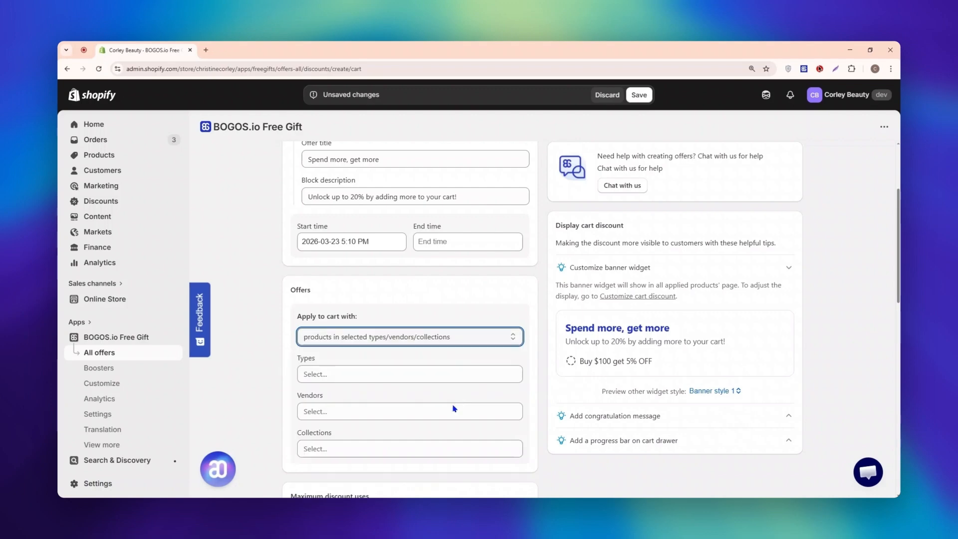
{"action": "left_click", "coordinate": [420, 445]}
{"action": "left_click", "coordinate": [516, 276]}
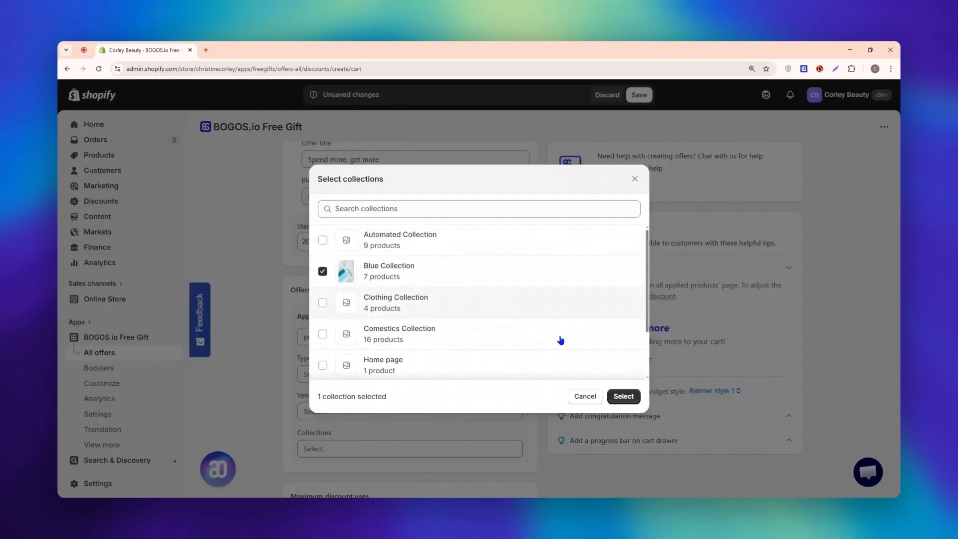
{"action": "left_click", "coordinate": [622, 396]}
Limit the discount to 50 uses in total and to one use per customer.
{"action": "scroll", "coordinate": [580, 383], "scroll_direction": "down", "scroll_amount": 3}
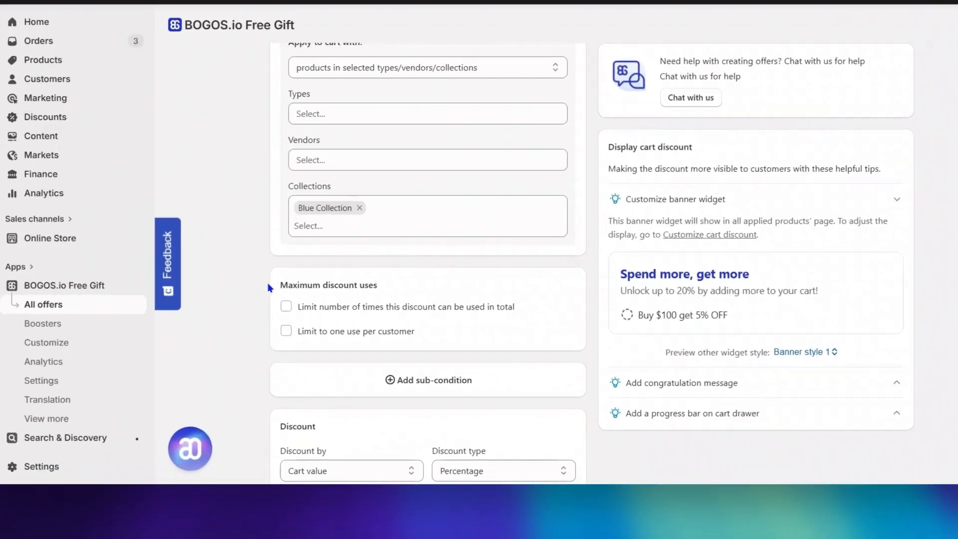
{"action": "left_click_drag", "start_coordinate": [291, 338], "coordinate": [374, 341]}
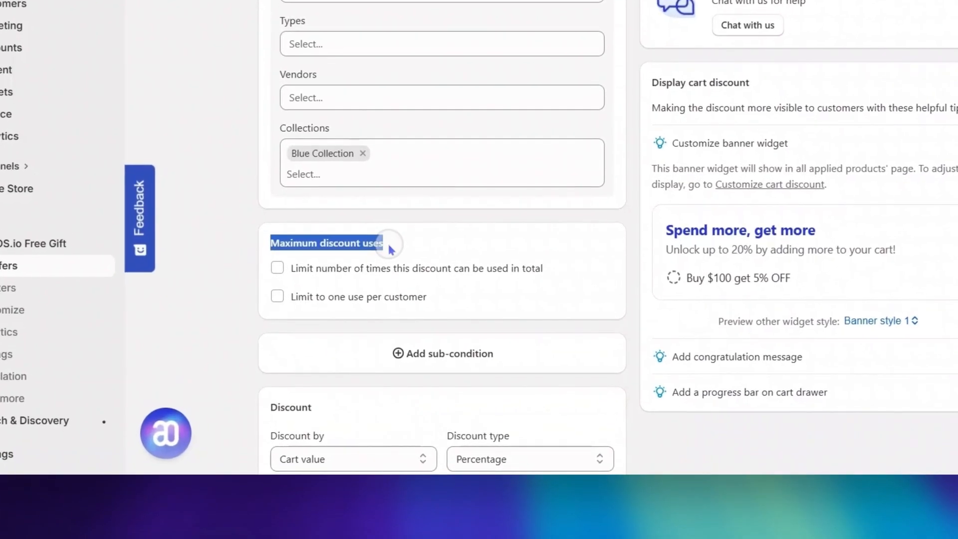
{"action": "left_click", "coordinate": [389, 245]}
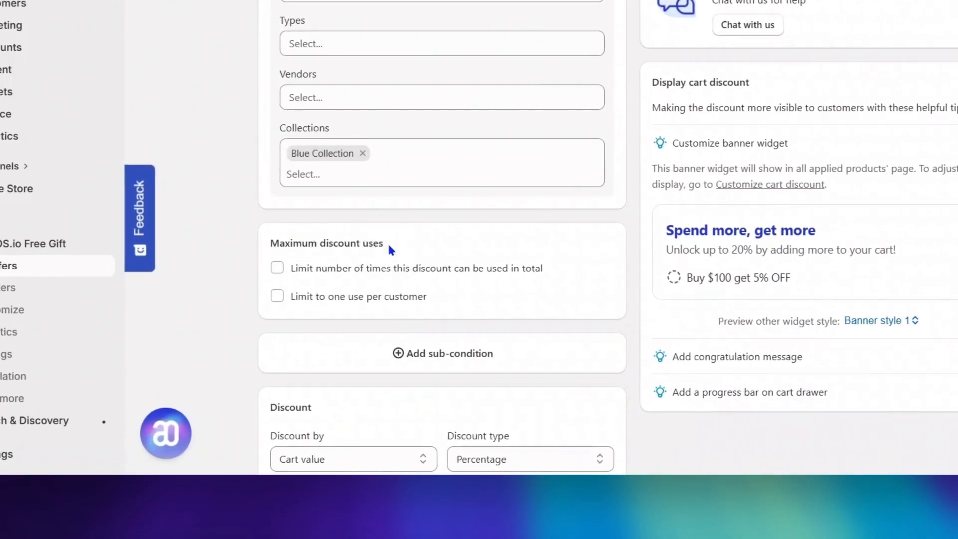
{"action": "left_click", "coordinate": [277, 268]}
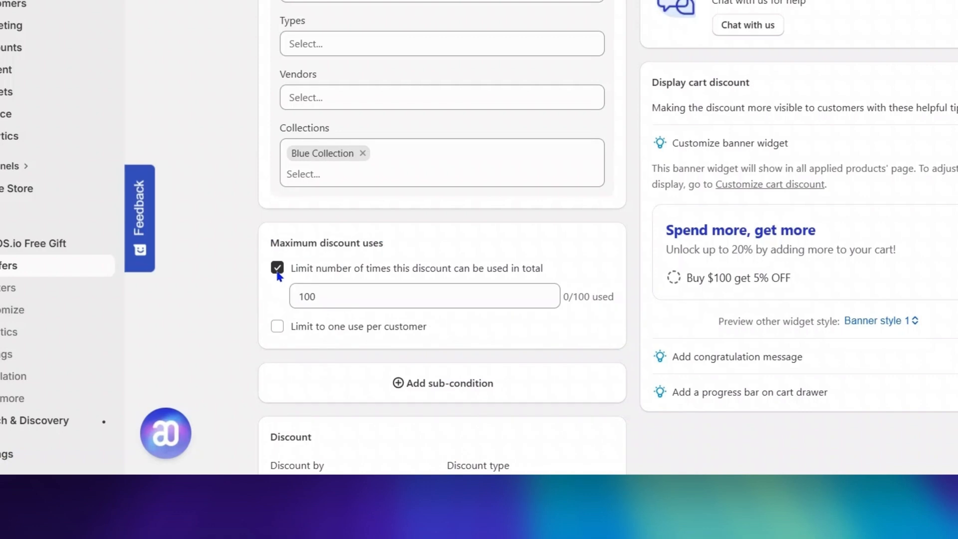
{"action": "left_click", "coordinate": [334, 296]}
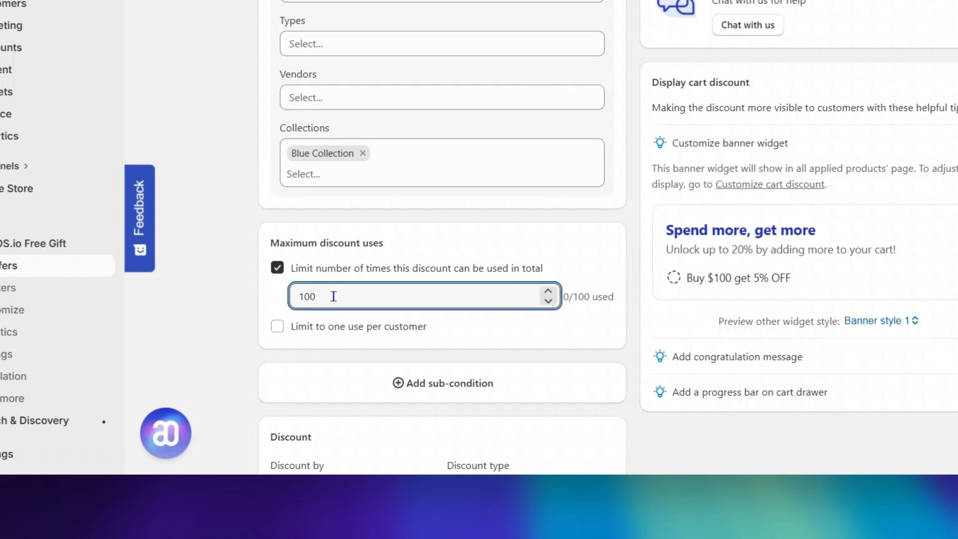
{"action": "key", "text": "BackSpace"}
{"action": "key", "text": "BackSpace"}
{"action": "key", "text": "BackSpace"}
{"action": "type", "text": "50"}
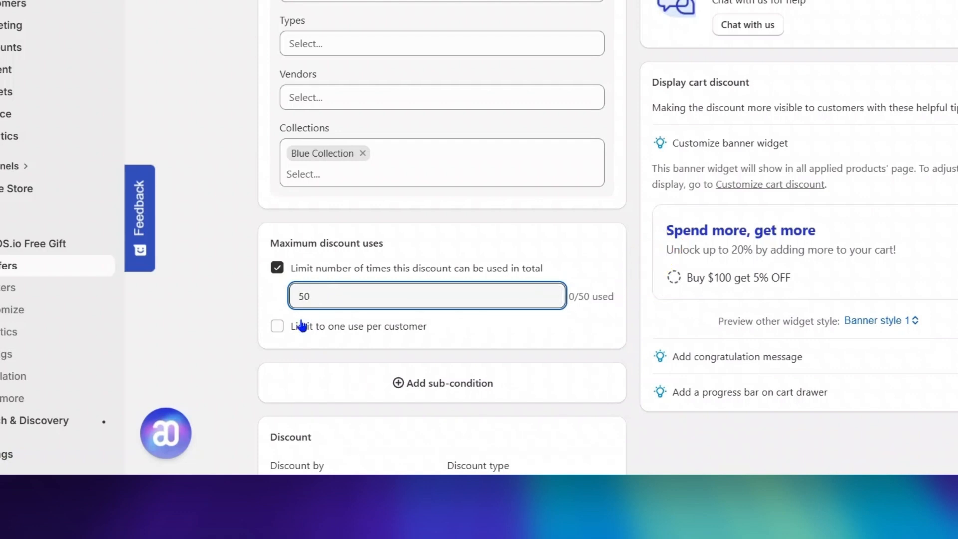
{"action": "left_click", "coordinate": [281, 335]}
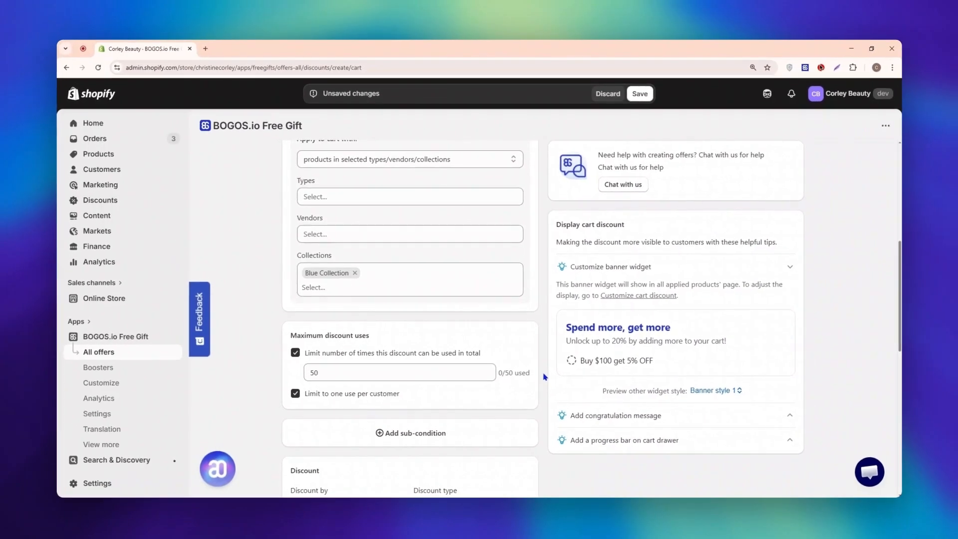
Add the Customers' order history and Markets sub-conditions to the offer.
{"action": "scroll", "coordinate": [544, 378], "scroll_direction": "down", "scroll_amount": 3}
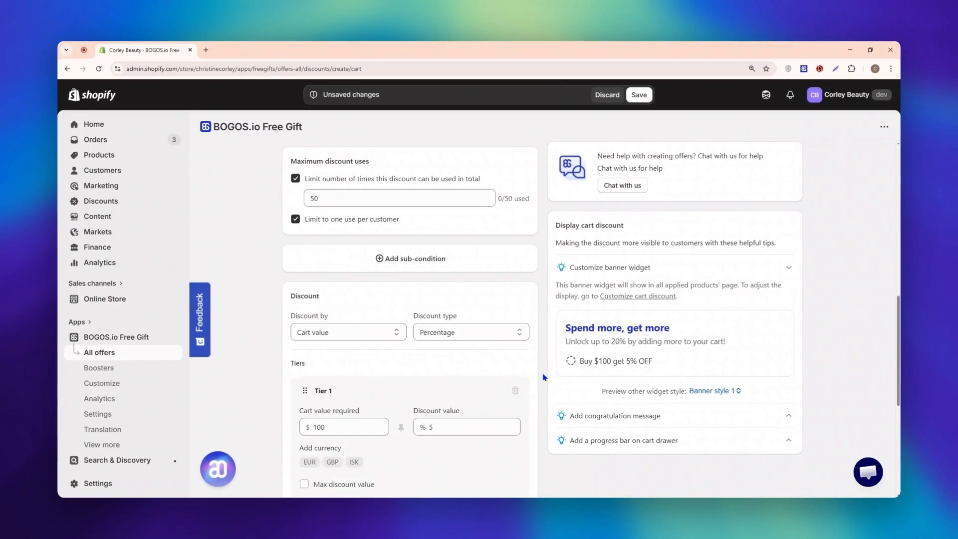
{"action": "left_click", "coordinate": [455, 268]}
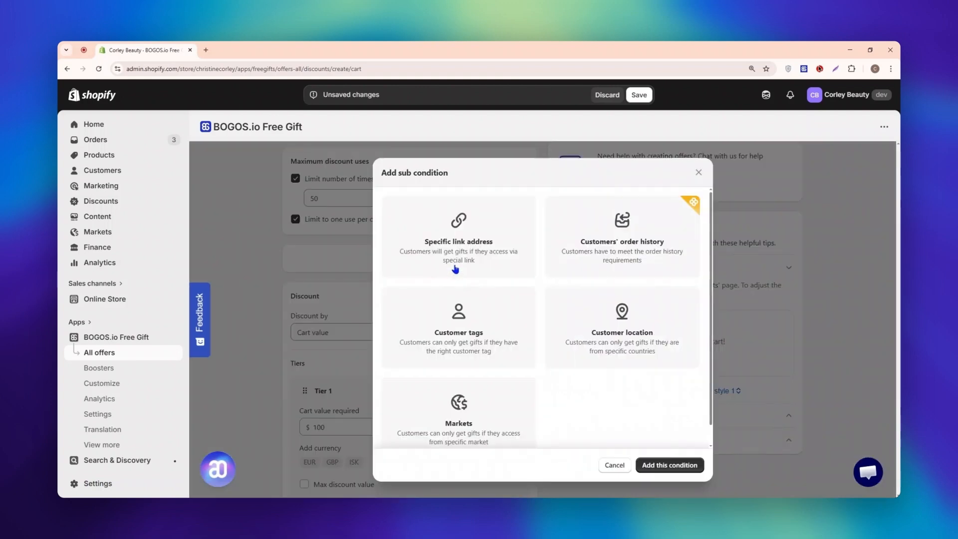
{"action": "scroll", "coordinate": [712, 258], "scroll_direction": "down", "scroll_amount": 1}
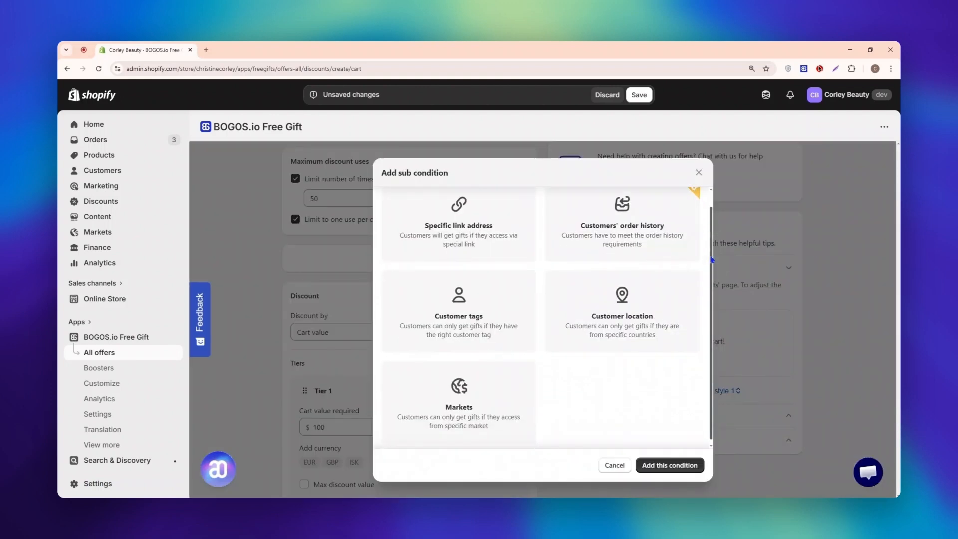
{"action": "scroll", "coordinate": [713, 259], "scroll_direction": "up", "scroll_amount": 1}
{"action": "left_click", "coordinate": [648, 246]}
{"action": "left_click", "coordinate": [509, 420]}
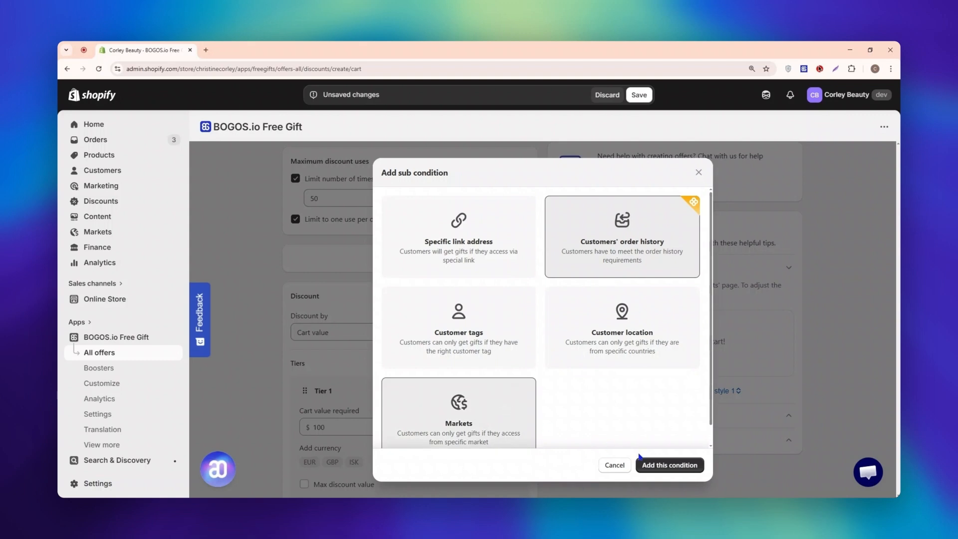
{"action": "left_click", "coordinate": [664, 466]}
Set total spent in order history to a minimum and maximum of $0, and remove the Customers' order history sub-condition.
{"action": "scroll", "coordinate": [421, 314], "scroll_direction": "down", "scroll_amount": 1}
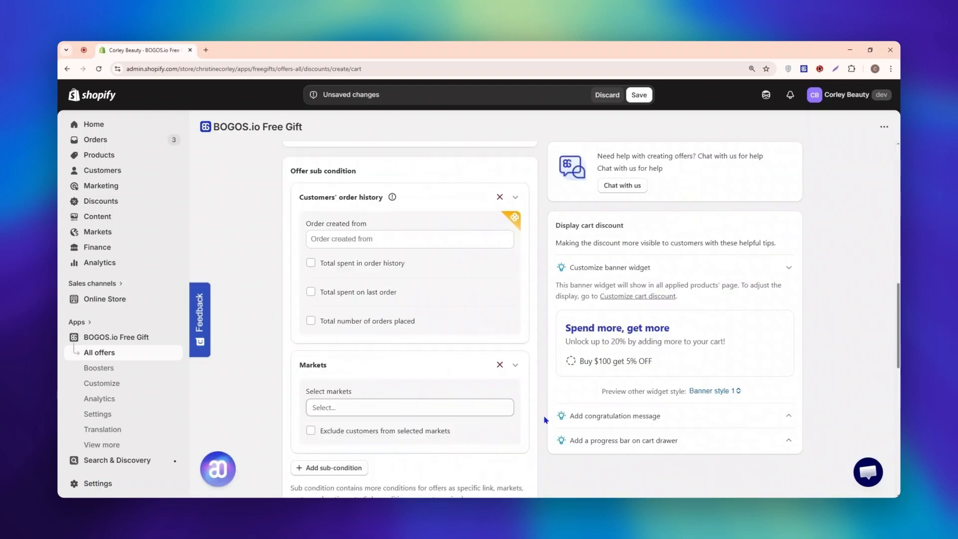
{"action": "left_click", "coordinate": [401, 266]}
{"action": "left_click", "coordinate": [367, 299]}
{"action": "type", "text": "0"}
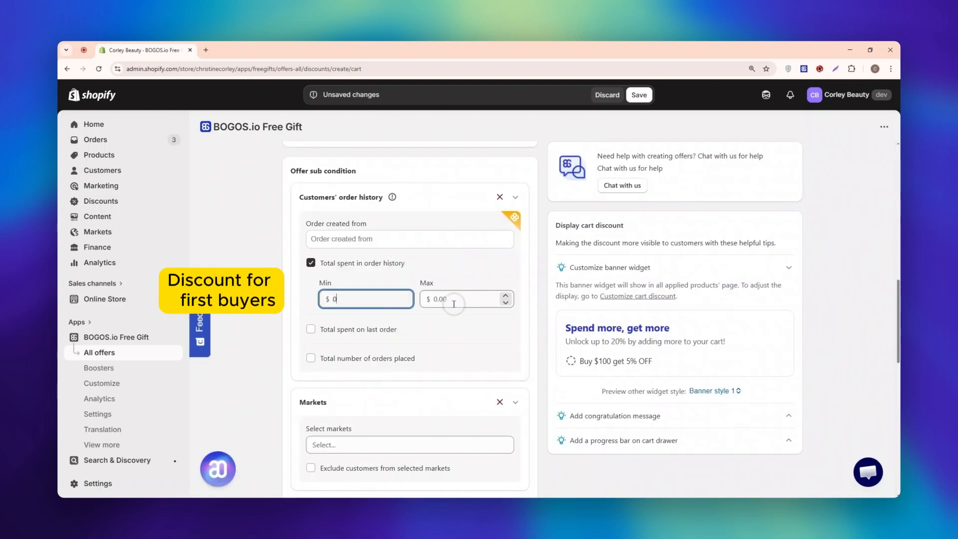
{"action": "left_click", "coordinate": [455, 302]}
{"action": "type", "text": "0"}
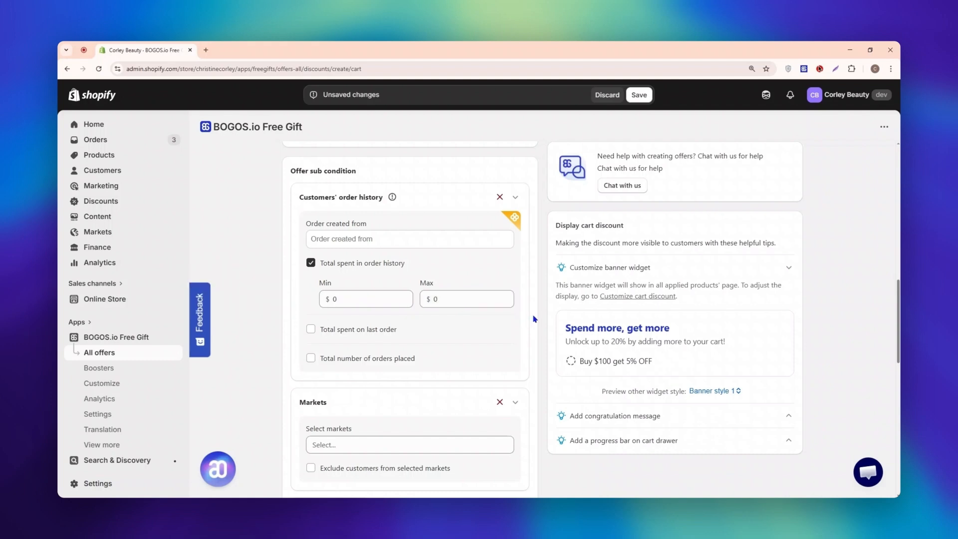
{"action": "left_click", "coordinate": [495, 198]}
Select Europe in the Markets sub-condition, and remove that sub-condition from the offer.
{"action": "left_click", "coordinate": [452, 237]}
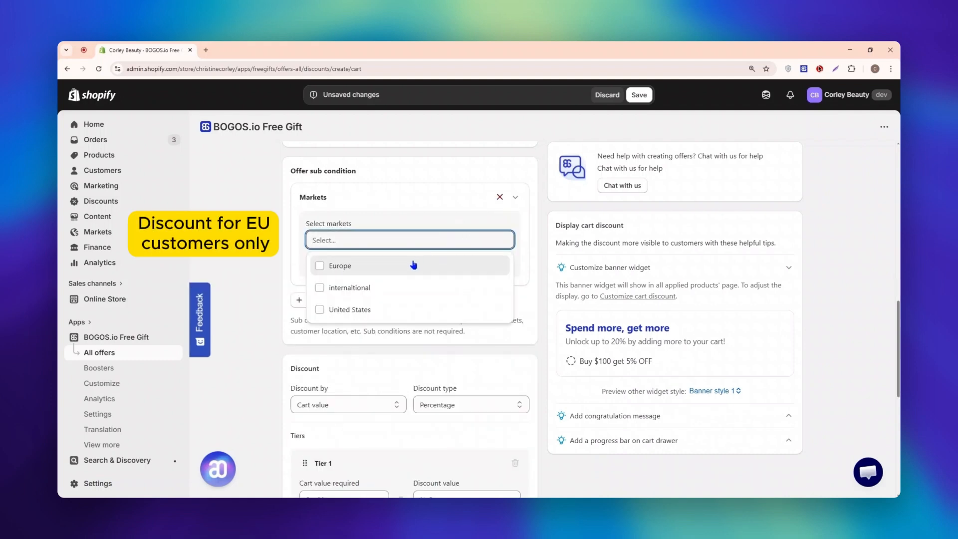
{"action": "left_click", "coordinate": [414, 265]}
{"action": "left_click", "coordinate": [533, 251]}
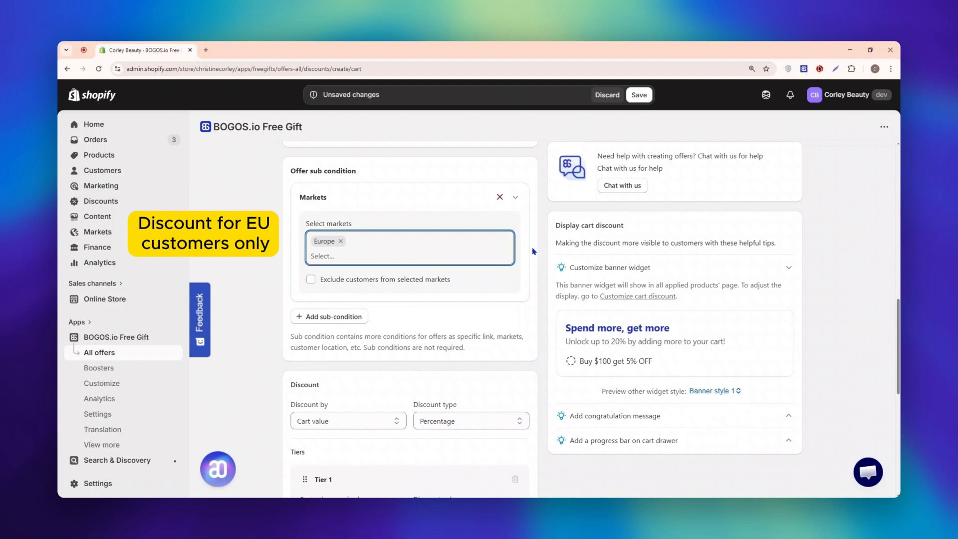
{"action": "left_click", "coordinate": [499, 197]}
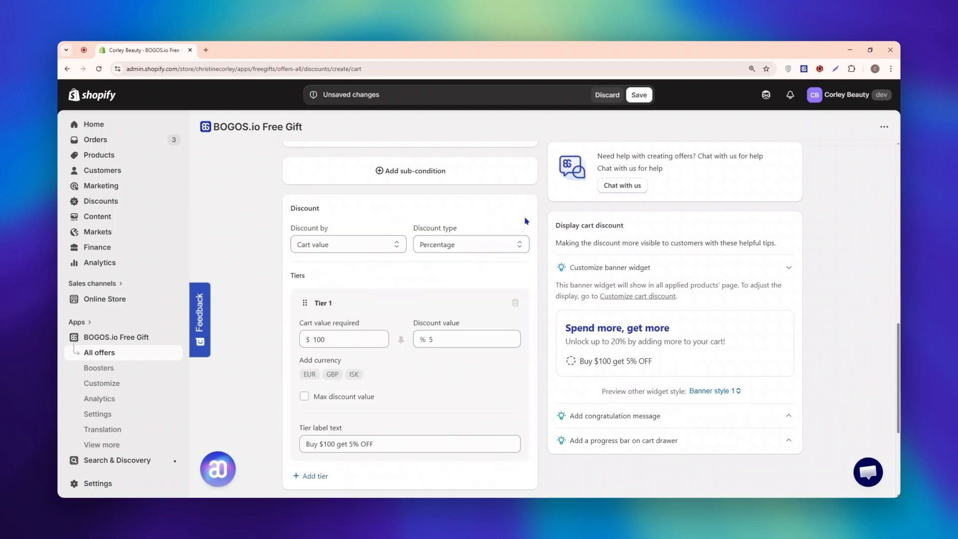
{"action": "scroll", "coordinate": [543, 225], "scroll_direction": "down", "scroll_amount": 1}
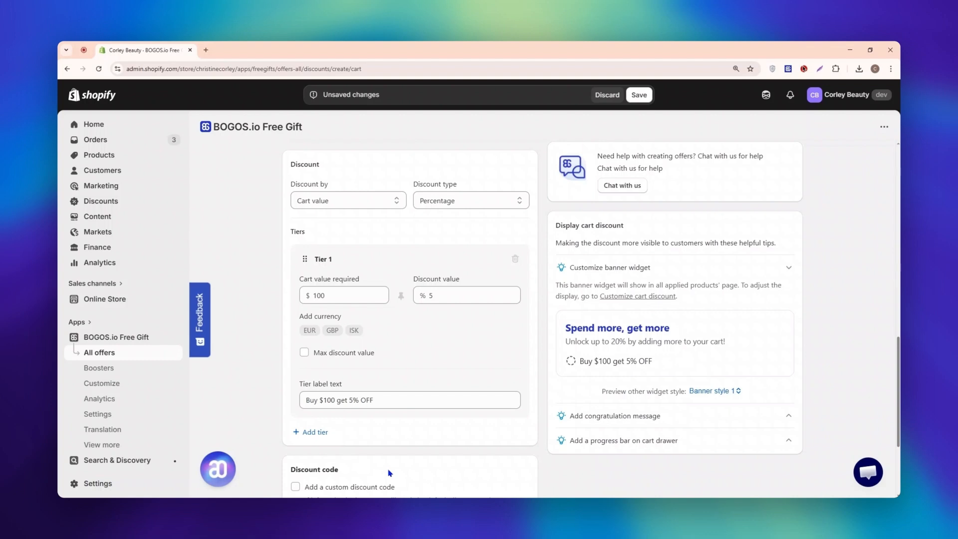
Try Cart quantity as the basis for the discount, and return it to Cart value.
{"action": "left_click_drag", "start_coordinate": [292, 184], "coordinate": [329, 186]}
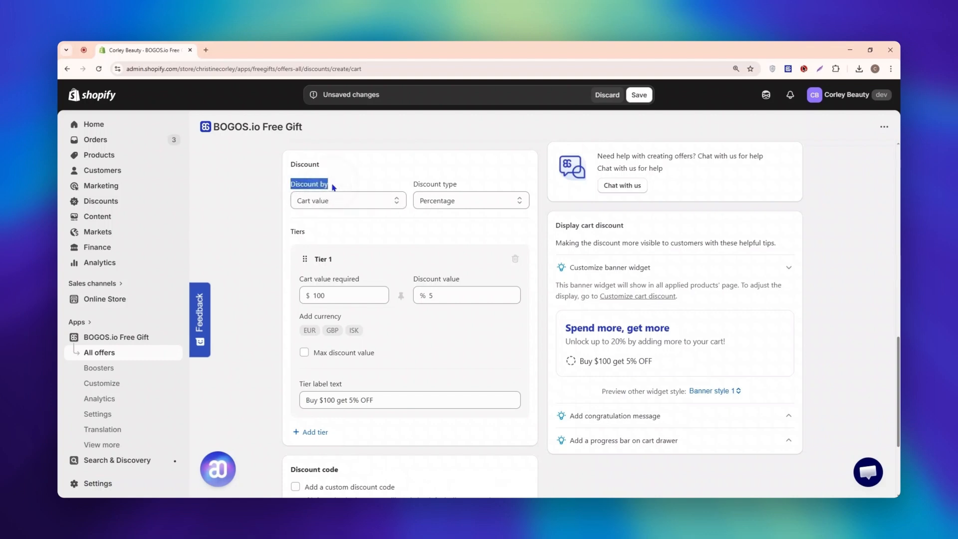
{"action": "left_click", "coordinate": [364, 199]}
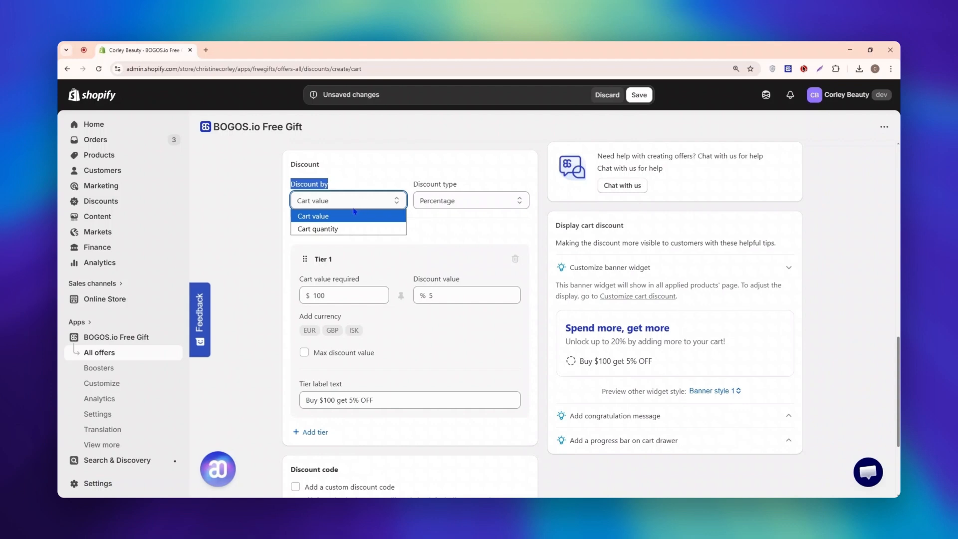
{"action": "left_click", "coordinate": [352, 229]}
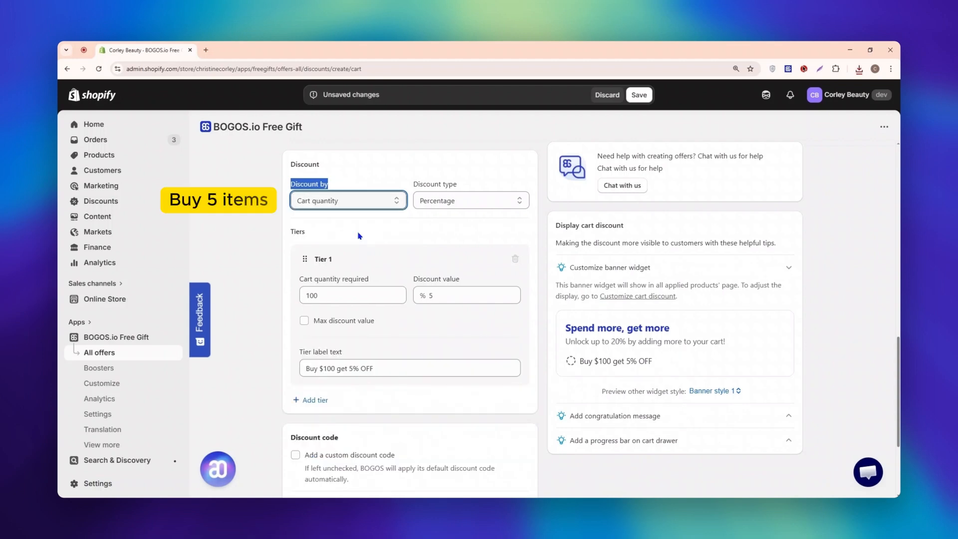
{"action": "left_click", "coordinate": [380, 201]}
{"action": "left_click", "coordinate": [369, 218]}
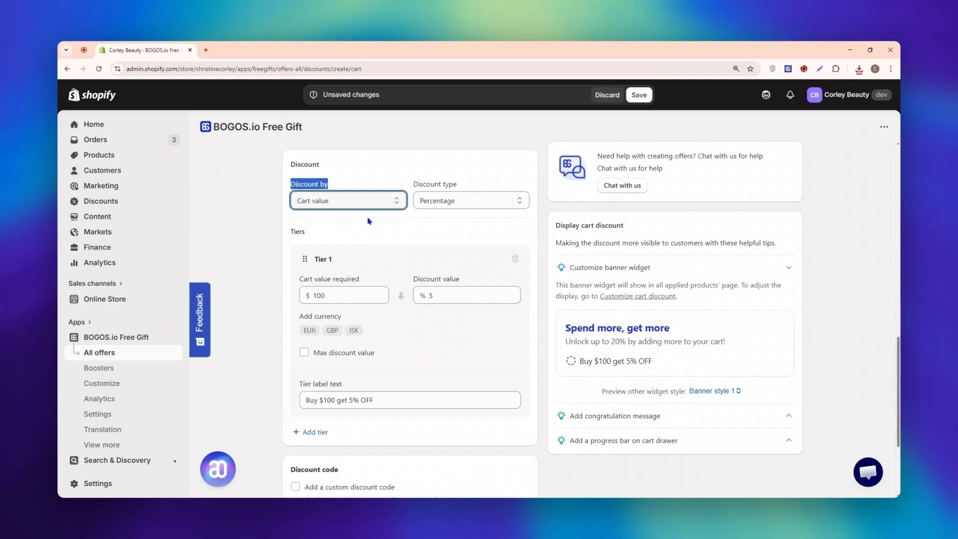
{"action": "left_click", "coordinate": [370, 220]}
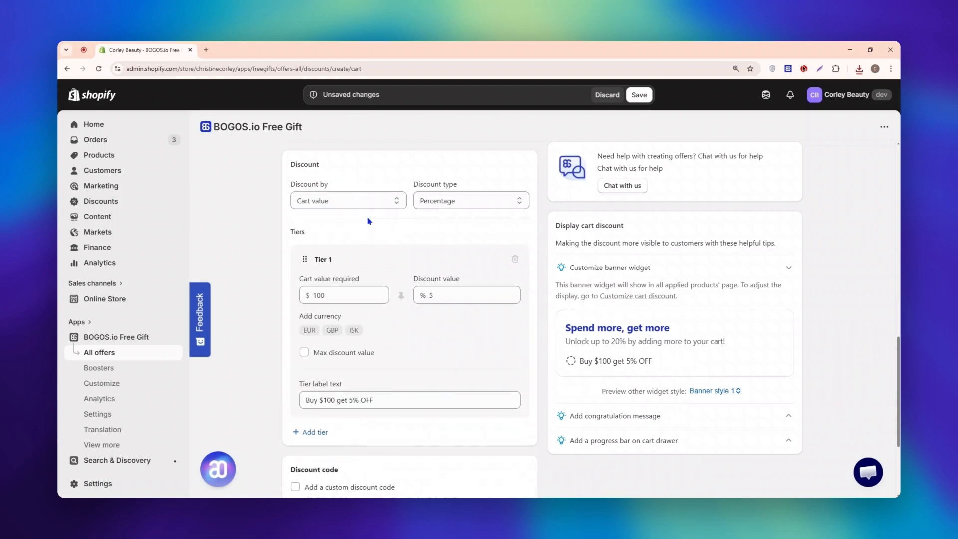
Try Fixed amount as the discount type, and return it to Percentage.
{"action": "left_click", "coordinate": [474, 203]}
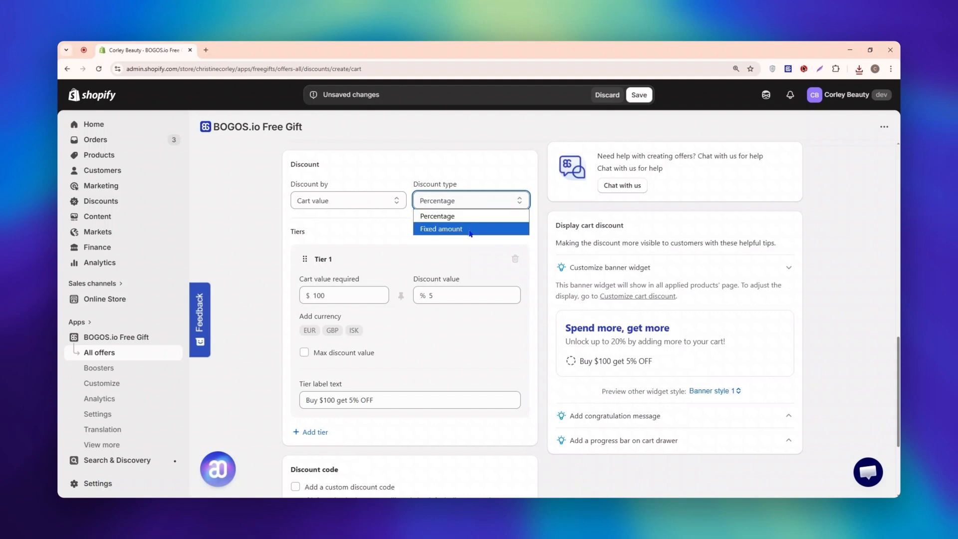
{"action": "left_click", "coordinate": [470, 227]}
{"action": "left_click", "coordinate": [483, 211]}
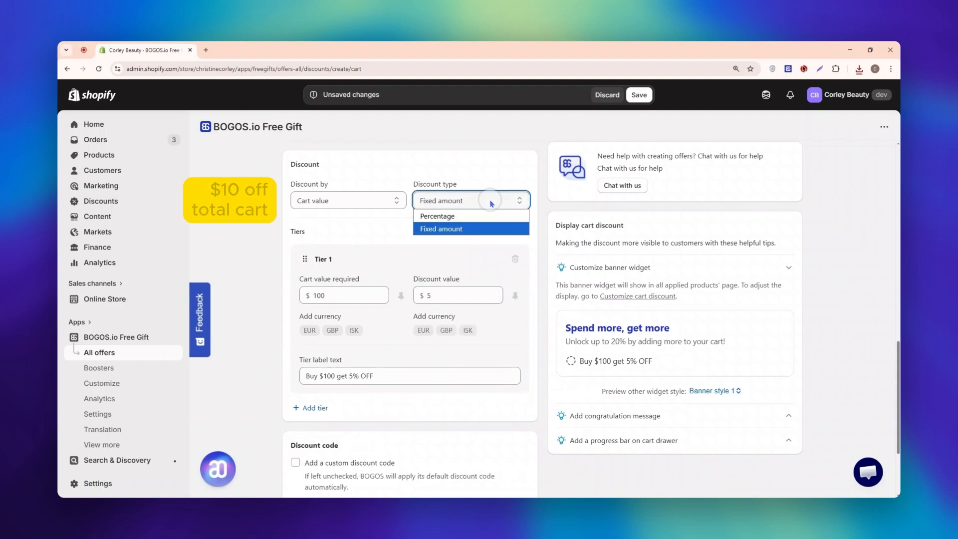
{"action": "left_click", "coordinate": [481, 217]}
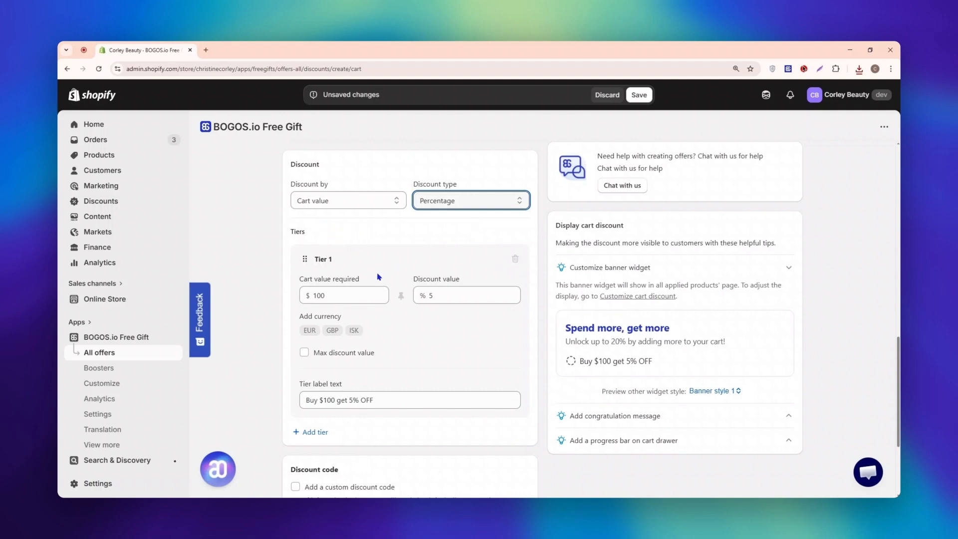
Set Tier 1's discount value to 10% at a $100 cart value, and change its label to "Spend $100, get 10% OFF".
{"action": "left_click", "coordinate": [348, 295]}
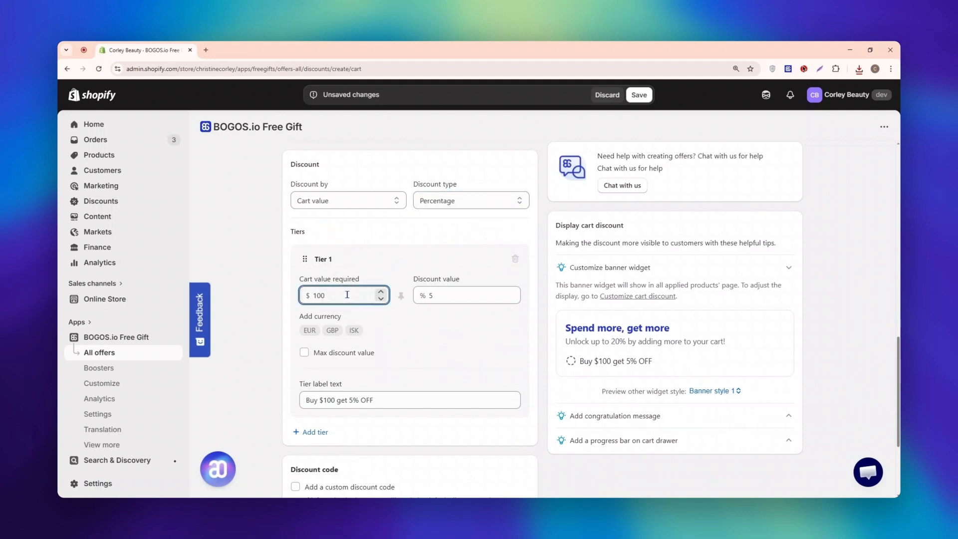
{"action": "left_click", "coordinate": [442, 299]}
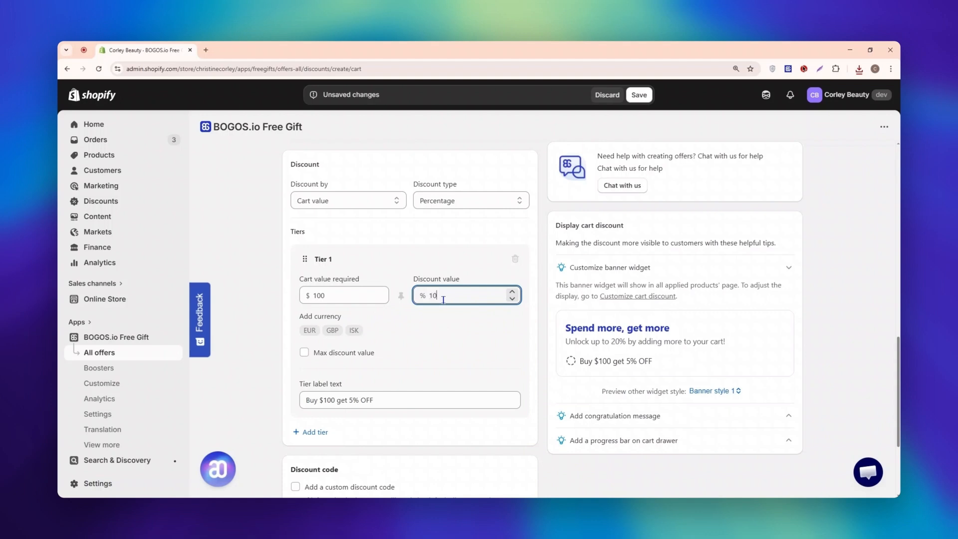
{"action": "left_click_drag", "start_coordinate": [299, 383], "coordinate": [348, 388]}
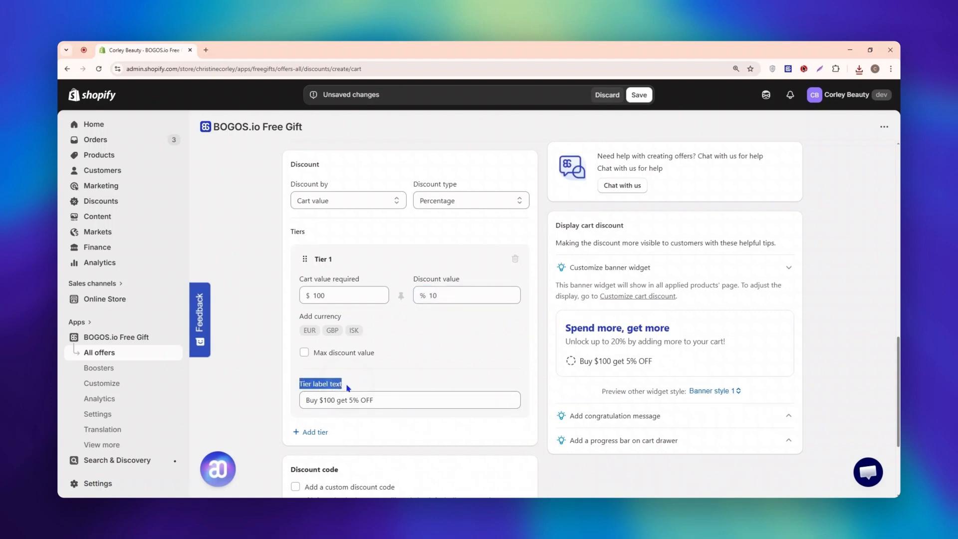
{"action": "left_click", "coordinate": [389, 401]}
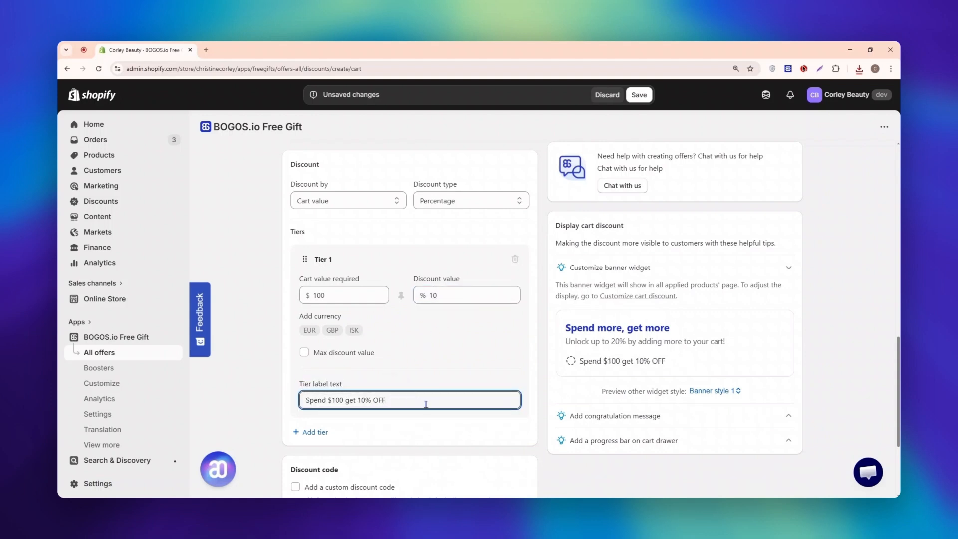
{"action": "type", "text": ","}
{"action": "left_click_drag", "start_coordinate": [579, 362], "coordinate": [673, 363]}
{"action": "left_click", "coordinate": [431, 392]}
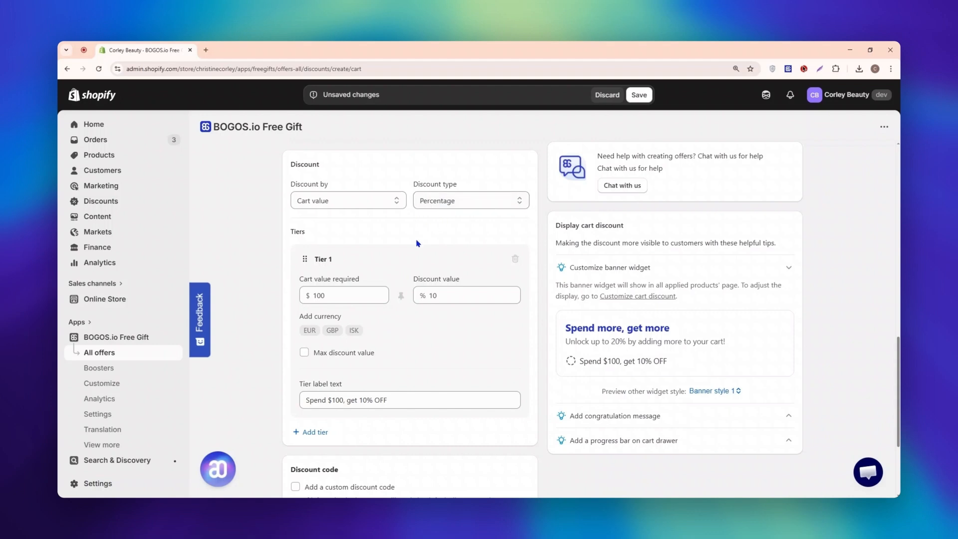
Enable a maximum discount value of $10 for Tier 1.
{"action": "left_click", "coordinate": [304, 352]}
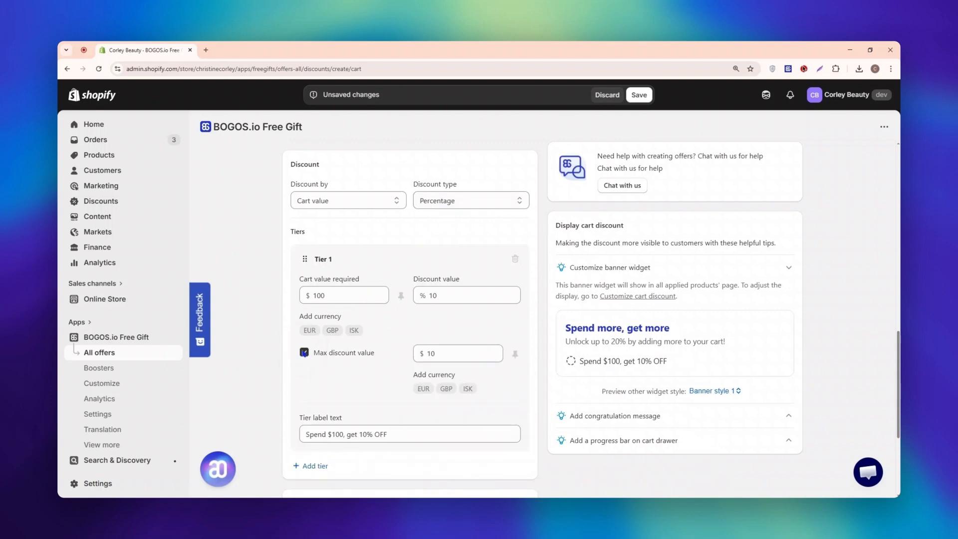
{"action": "left_click", "coordinate": [447, 352]}
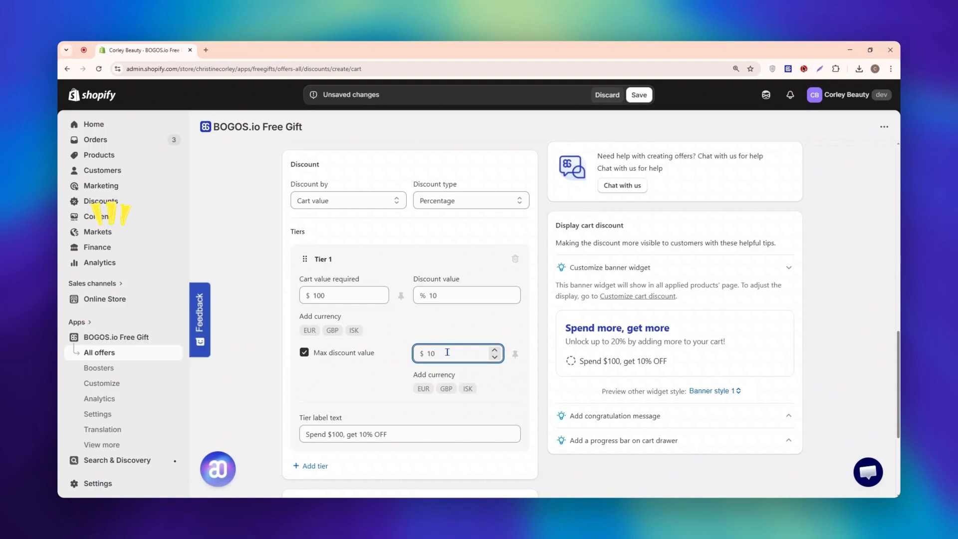
Add a €120 cart value requirement to Tier 1, and add GBP and EUR entries to its maximum discount value.
{"action": "left_click", "coordinate": [310, 330]}
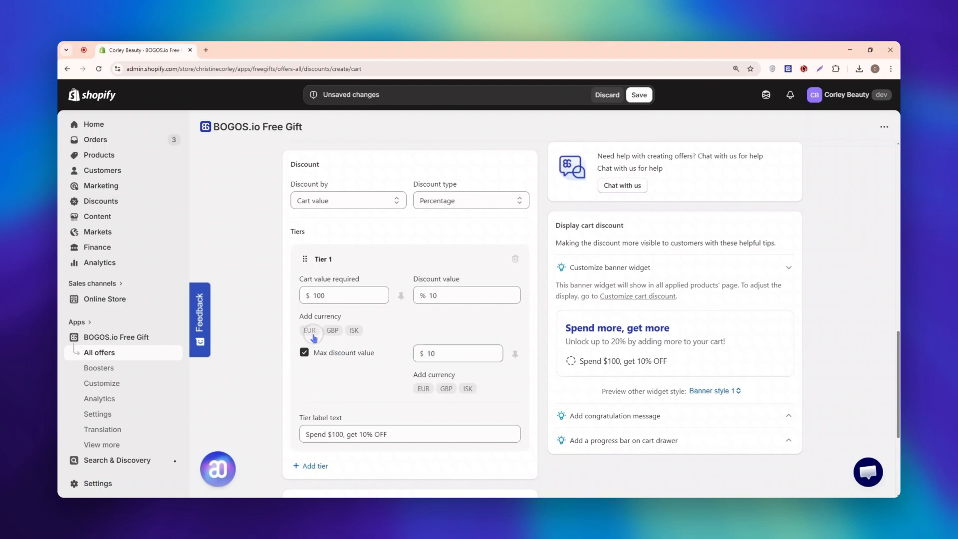
{"action": "left_click", "coordinate": [340, 319]}
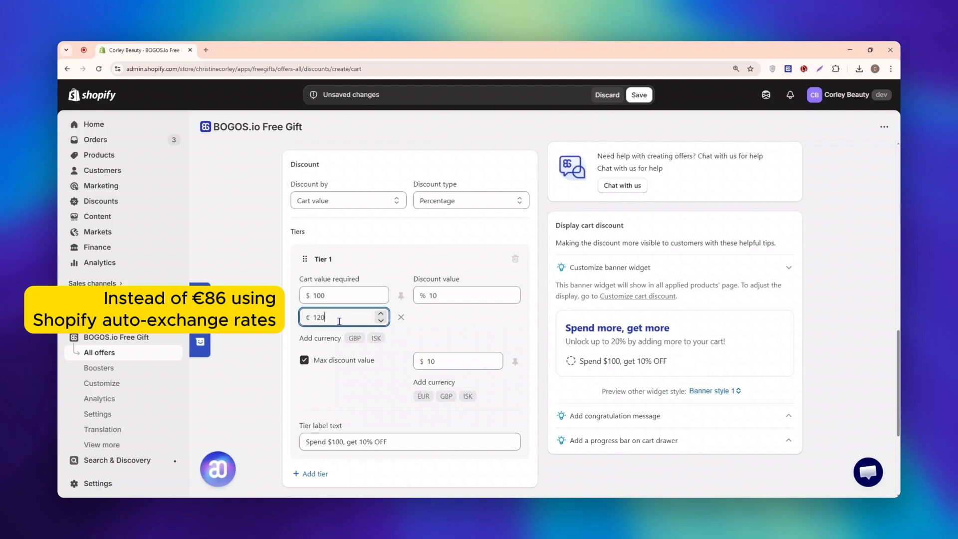
{"action": "left_click", "coordinate": [467, 384]}
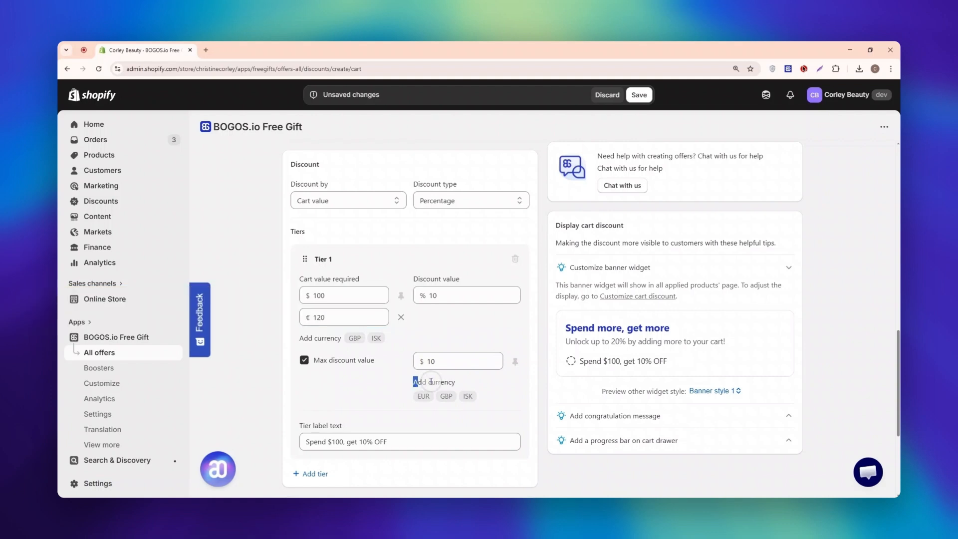
{"action": "left_click", "coordinate": [446, 396]}
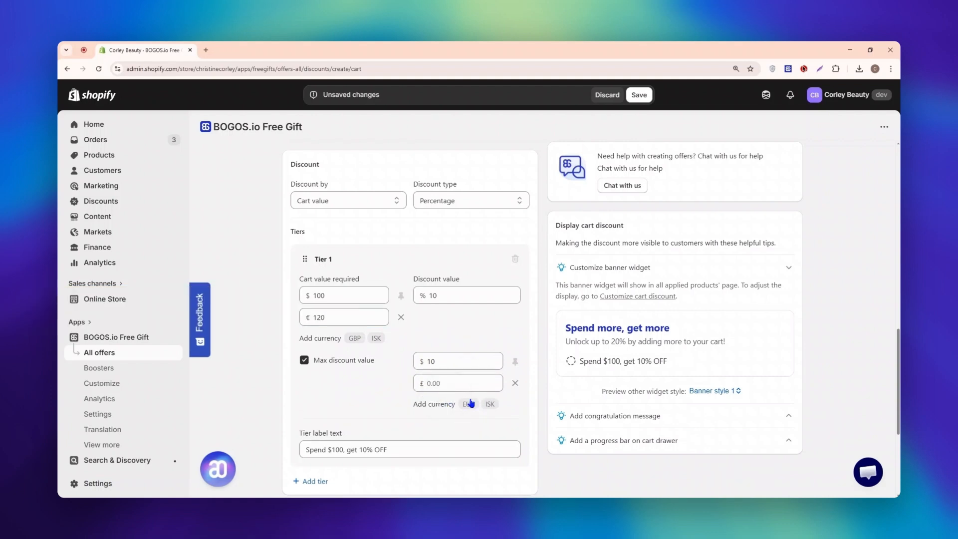
{"action": "left_click", "coordinate": [469, 404]}
Switch the discount type to Fixed amount, and add an ISK entry to Tier 1's discount value.
{"action": "left_click", "coordinate": [449, 202]}
{"action": "left_click", "coordinate": [442, 229]}
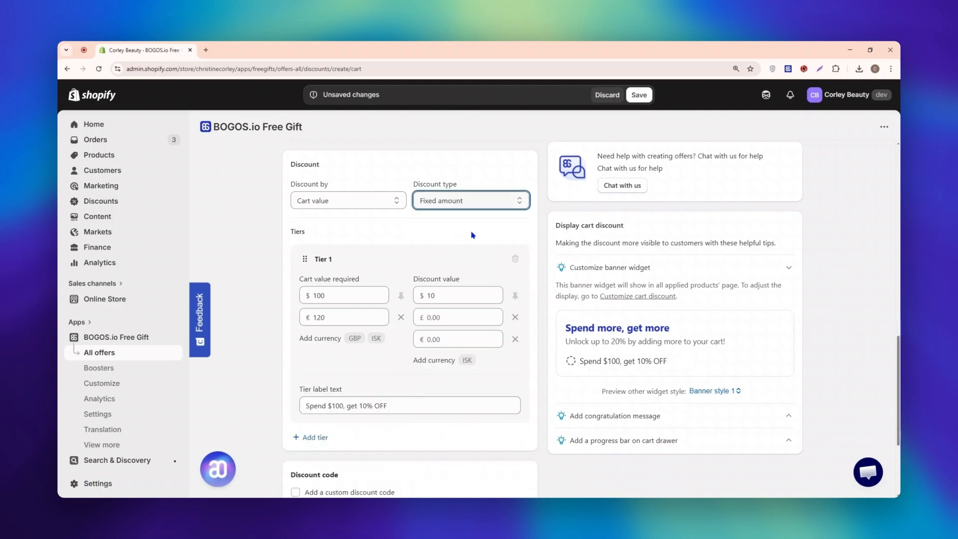
{"action": "left_click", "coordinate": [467, 360]}
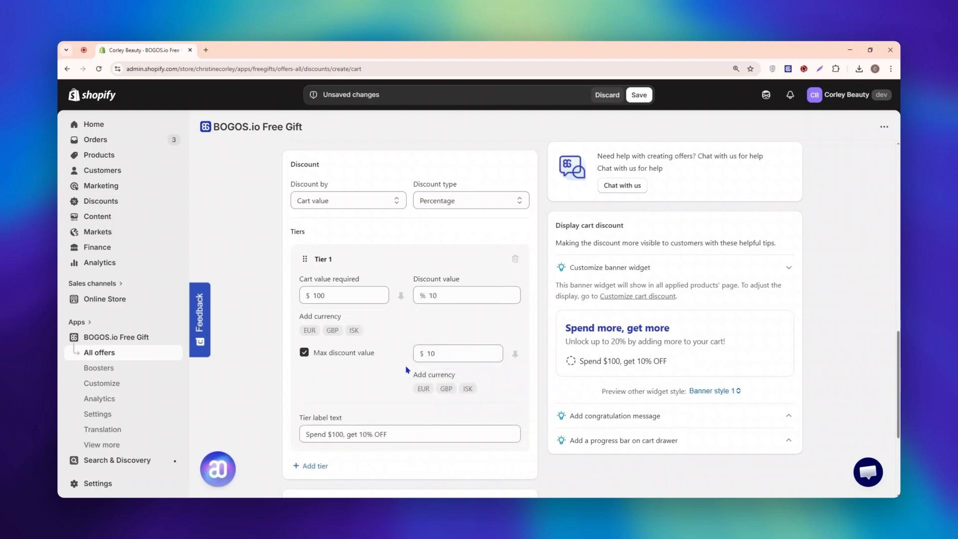
Add a second tier with 20% off at a $200 cart value, capped at $40 and labeled "Spend $200, get 20% OFF (max $40)".
{"action": "left_click", "coordinate": [312, 466]}
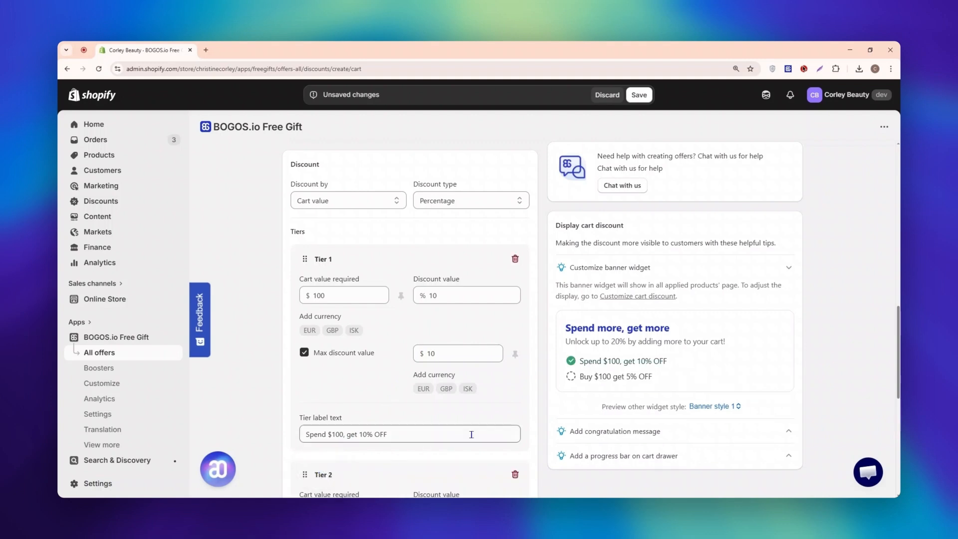
{"action": "scroll", "coordinate": [539, 404], "scroll_direction": "down", "scroll_amount": 3}
{"action": "scroll", "coordinate": [539, 405], "scroll_direction": "down", "scroll_amount": 1}
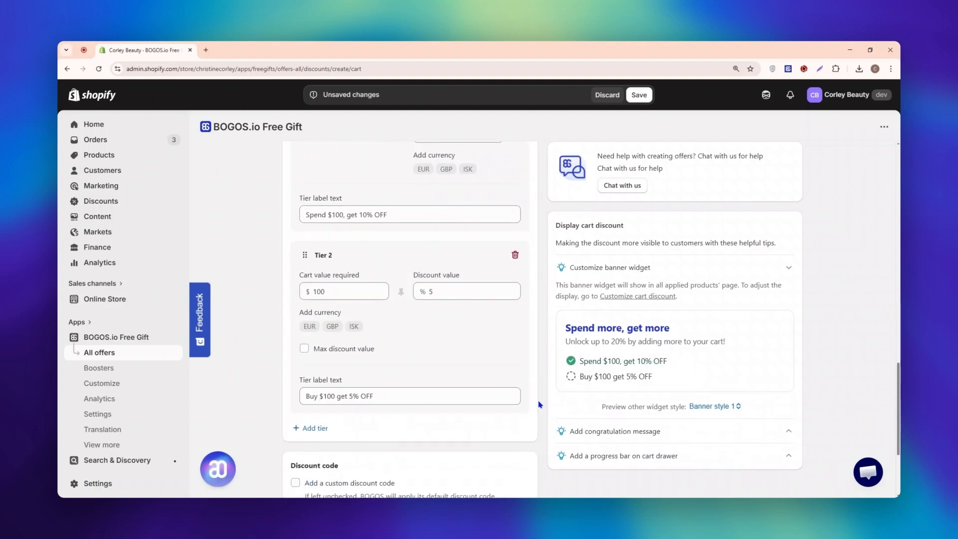
{"action": "left_click", "coordinate": [367, 290]}
{"action": "left_click", "coordinate": [442, 291]}
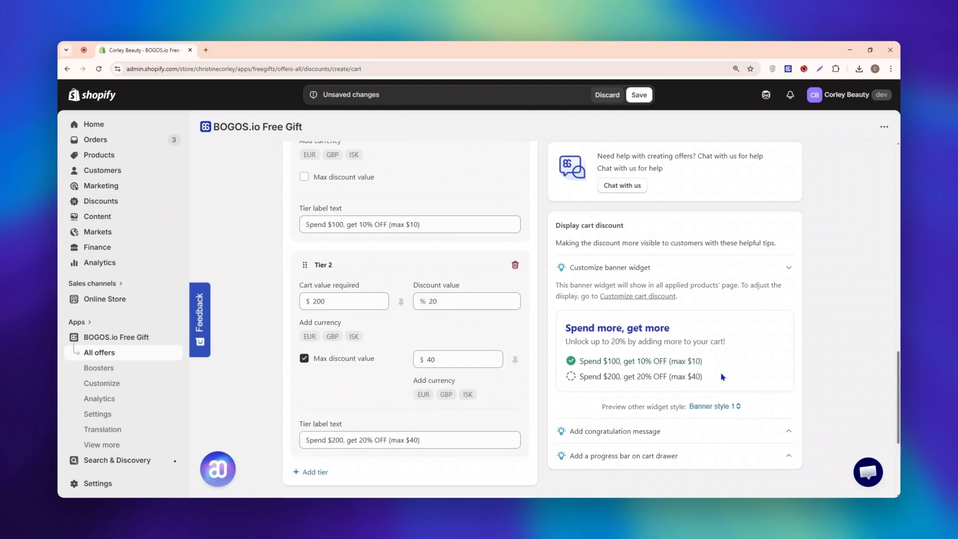
Add the custom discount code "UP TO 20%" to the offer.
{"action": "scroll", "coordinate": [723, 377], "scroll_direction": "down", "scroll_amount": 5}
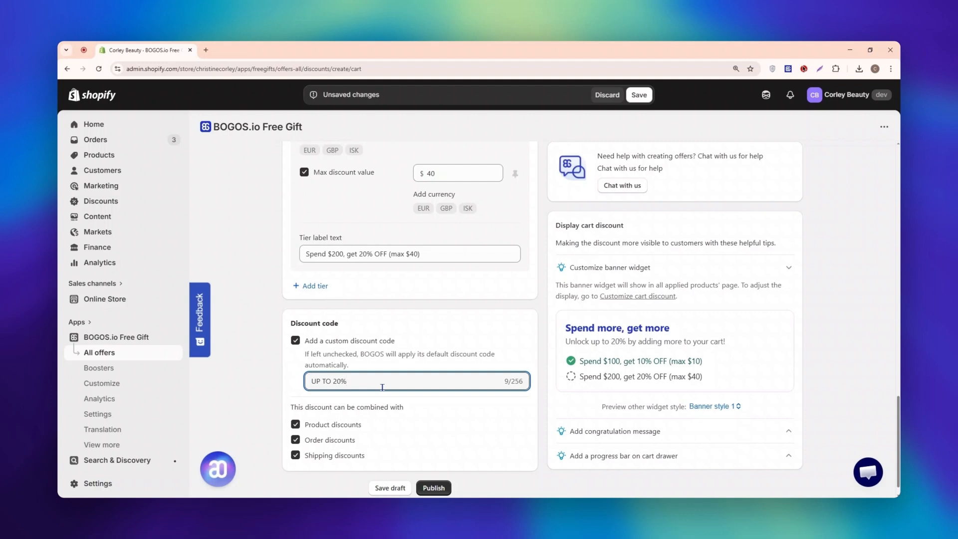
{"action": "left_click_drag", "start_coordinate": [289, 416], "coordinate": [404, 407]}
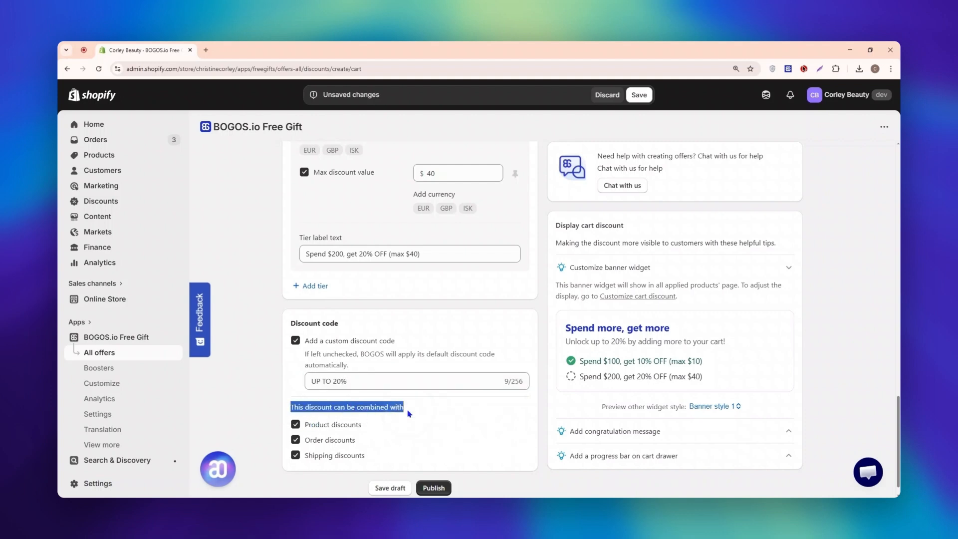
{"action": "left_click", "coordinate": [406, 407]}
Disable combining with product and order discounts, and enable both combinations again.
{"action": "left_click", "coordinate": [298, 427]}
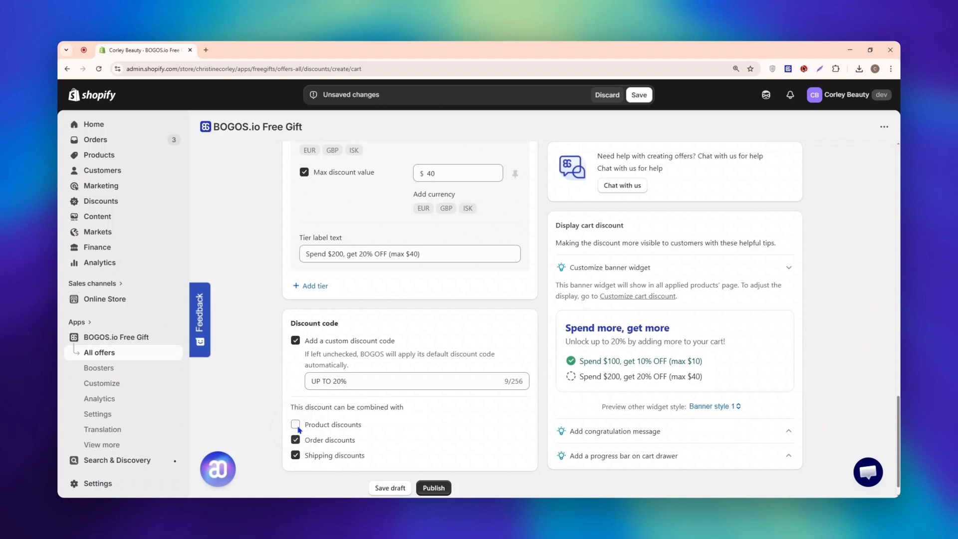
{"action": "left_click", "coordinate": [298, 442]}
{"action": "left_click", "coordinate": [297, 441]}
{"action": "left_click", "coordinate": [299, 426]}
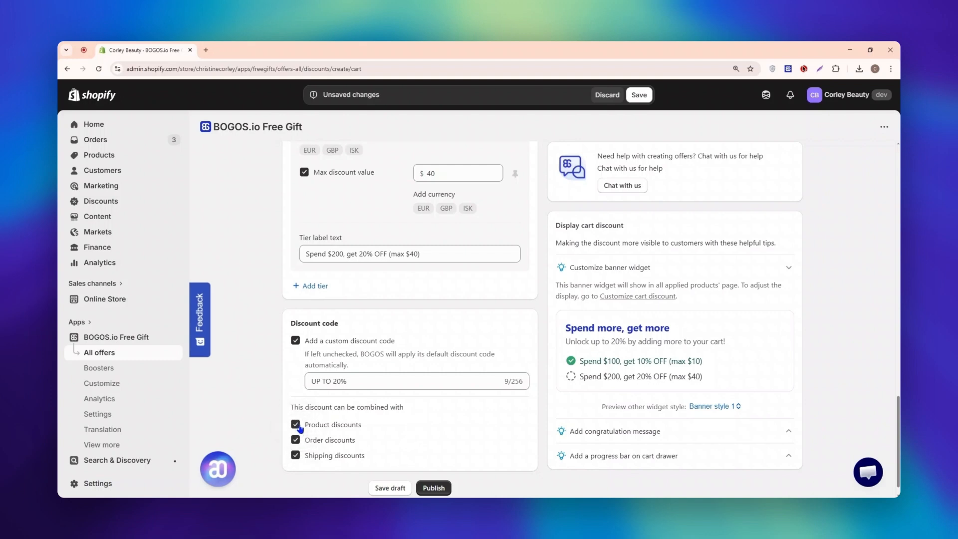
Publish the tiered cart discount offer.
{"action": "left_click", "coordinate": [434, 487]}
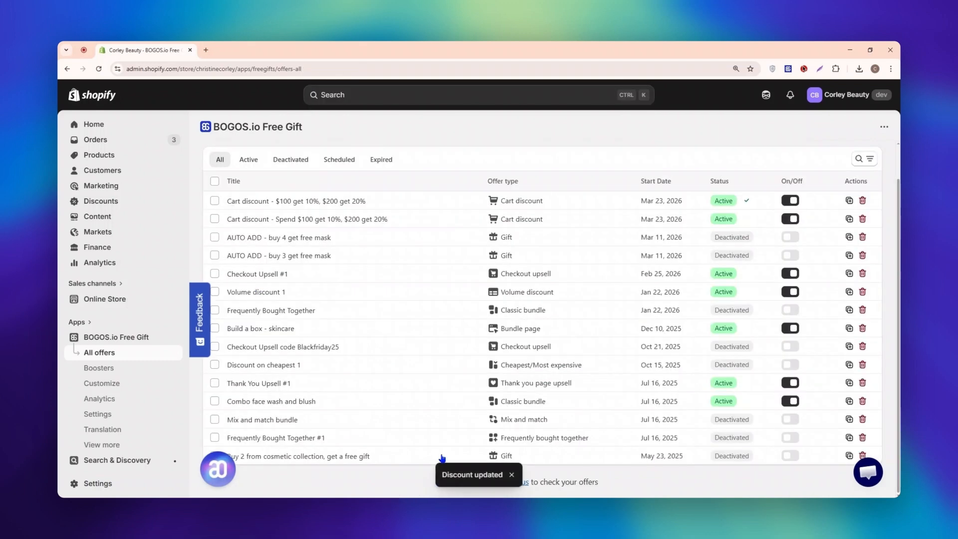
{"action": "left_click", "coordinate": [375, 200]}
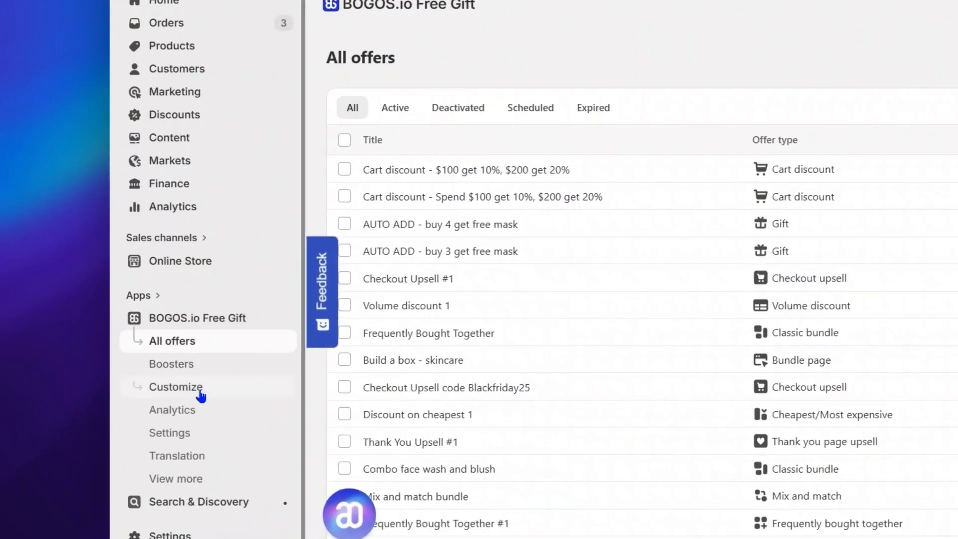
Open the Cart discount customization page, and view its Congrats message settings.
{"action": "left_click", "coordinate": [227, 397]}
{"action": "left_click", "coordinate": [598, 191]}
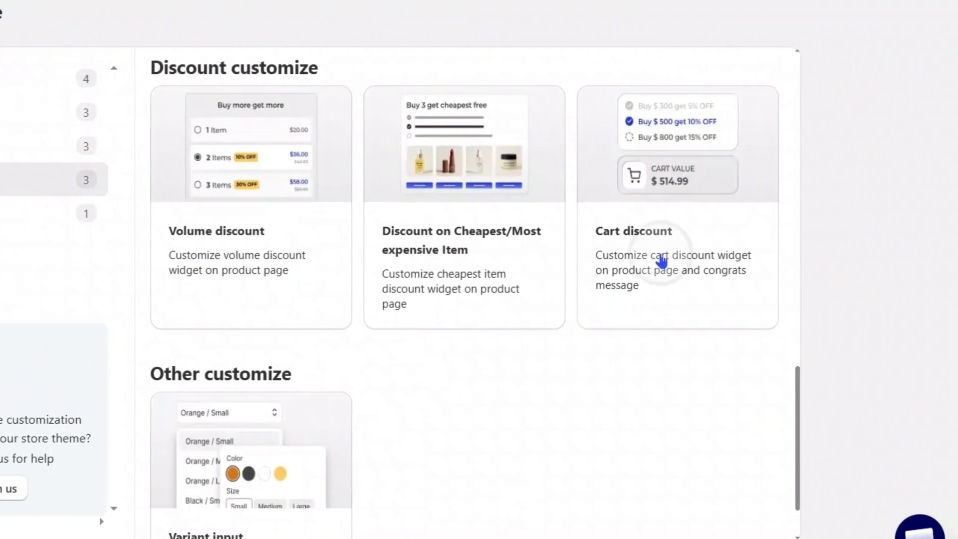
{"action": "left_click", "coordinate": [663, 261]}
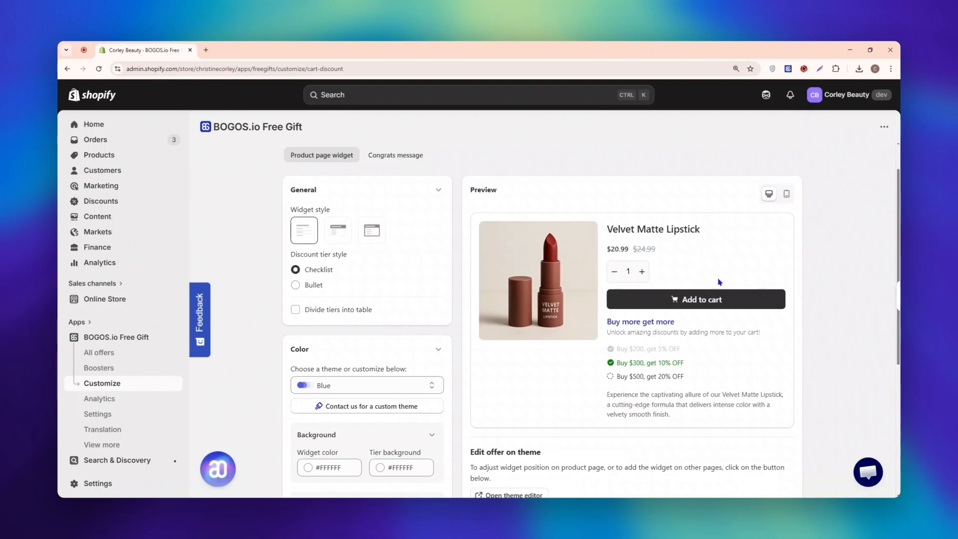
{"action": "left_click", "coordinate": [341, 159]}
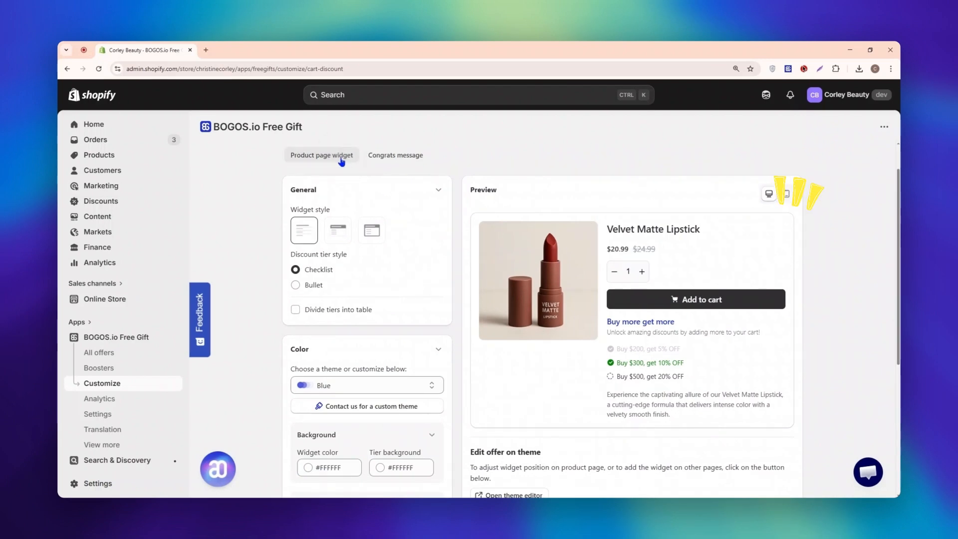
{"action": "left_click", "coordinate": [409, 158]}
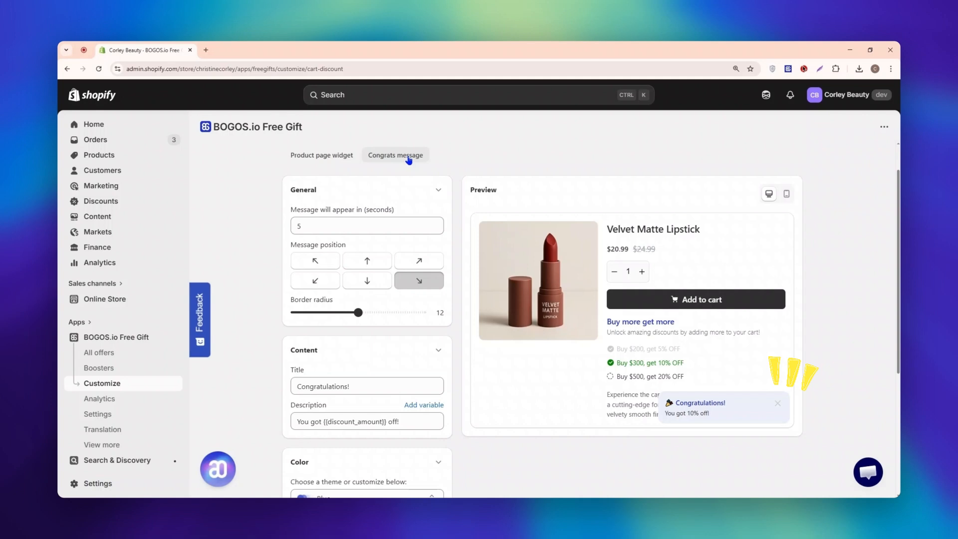
Return to the product page widget settings, and choose the second widget style.
{"action": "left_click", "coordinate": [344, 158]}
{"action": "left_click", "coordinate": [342, 244]}
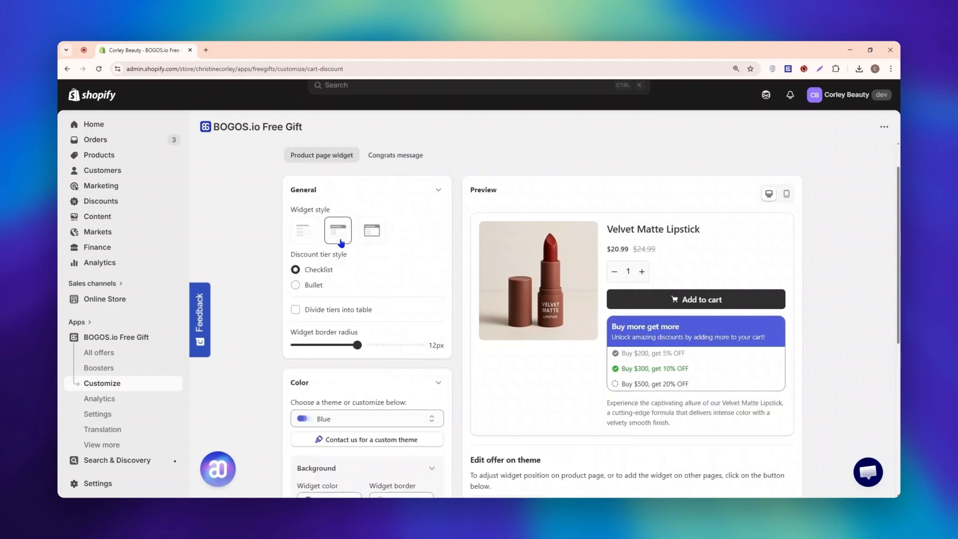
Switch to the first widget style, and set the discount tier style to Bullet with the star icon.
{"action": "left_click", "coordinate": [369, 238]}
{"action": "left_click", "coordinate": [309, 242]}
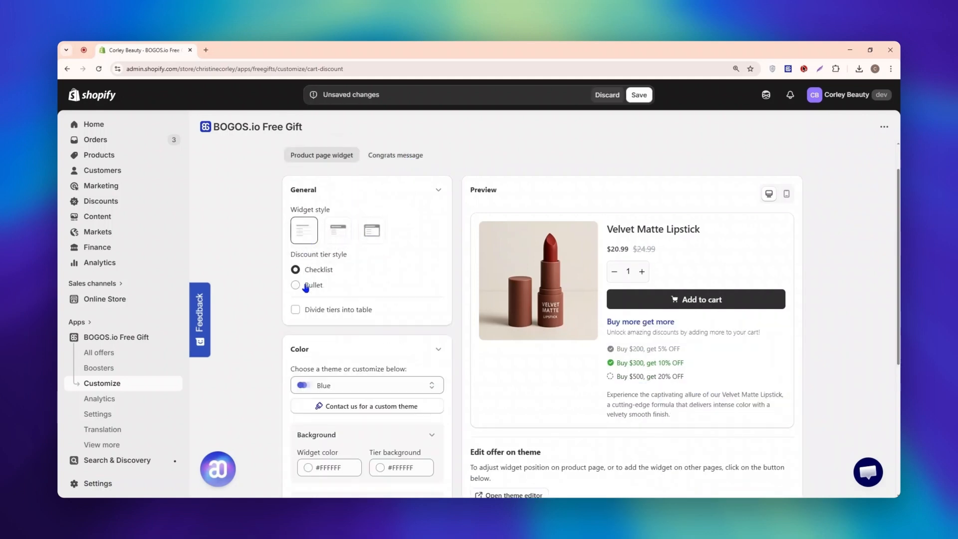
{"action": "left_click", "coordinate": [296, 285]}
{"action": "left_click", "coordinate": [321, 319]}
{"action": "left_click", "coordinate": [341, 319]}
{"action": "left_click", "coordinate": [362, 321]}
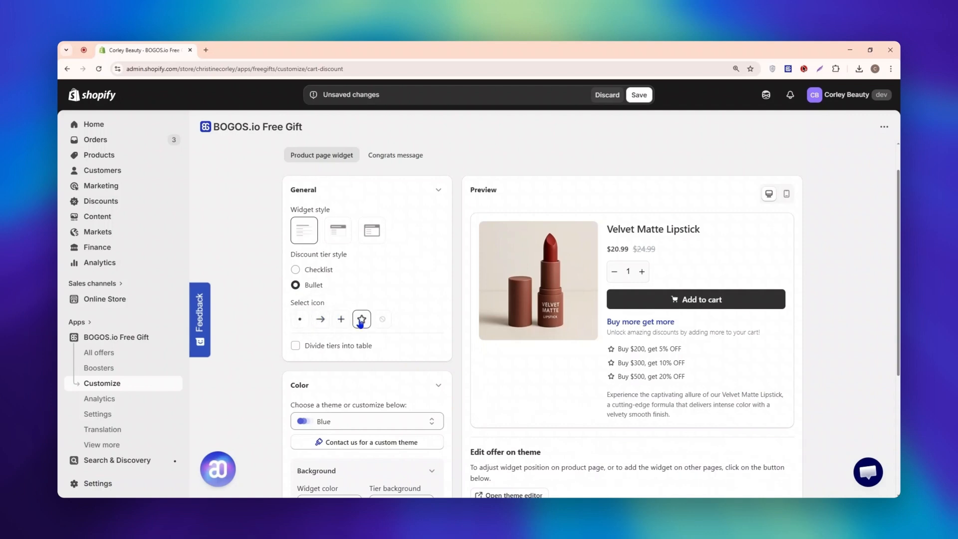
Divide the discount tiers into a table and apply the Neutral color theme to the widget.
{"action": "left_click", "coordinate": [307, 347]}
{"action": "scroll", "coordinate": [429, 345], "scroll_direction": "down", "scroll_amount": 4}
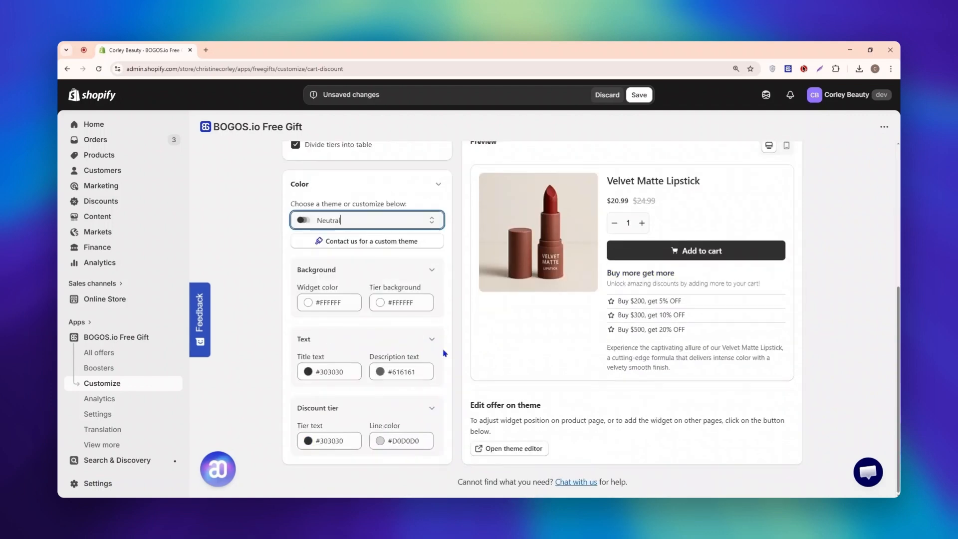
Open the theme editor and move the BOGOS: Cart discount block between the Divider and the Product description.
{"action": "left_click", "coordinate": [507, 449]}
{"action": "left_click_drag", "start_coordinate": [140, 403], "coordinate": [148, 355]}
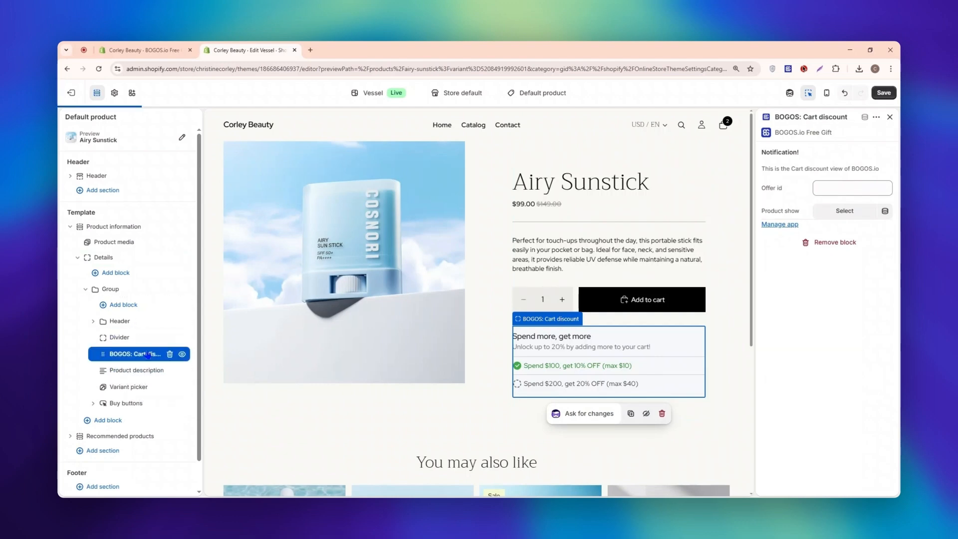
Test the offer in the storefront cart by increasing the Airy Sunstick quantity to 3.
{"action": "left_click", "coordinate": [621, 429]}
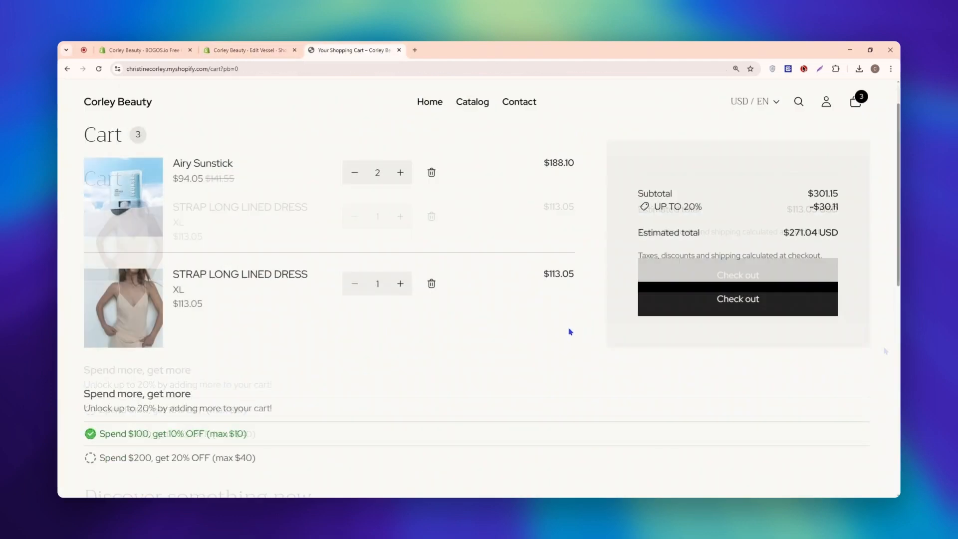
{"action": "left_click", "coordinate": [400, 172]}
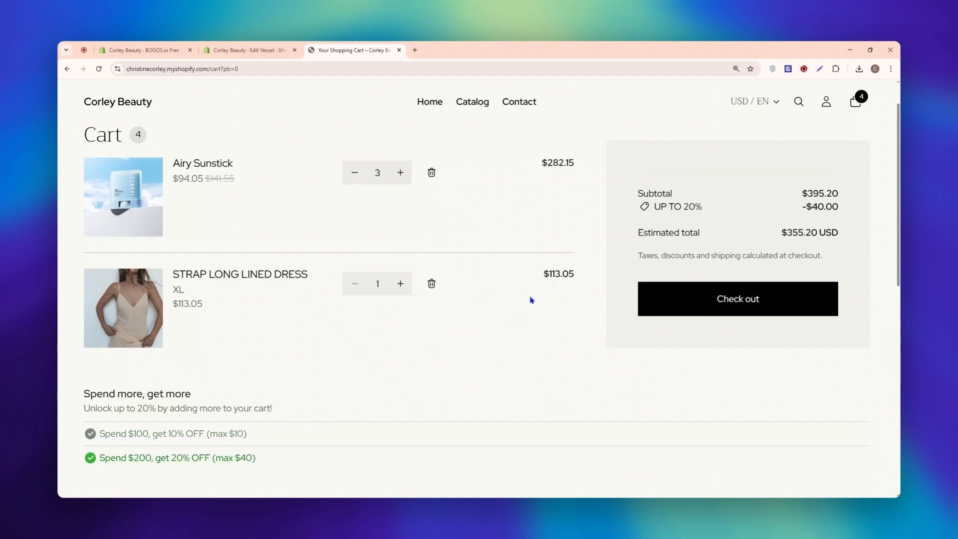